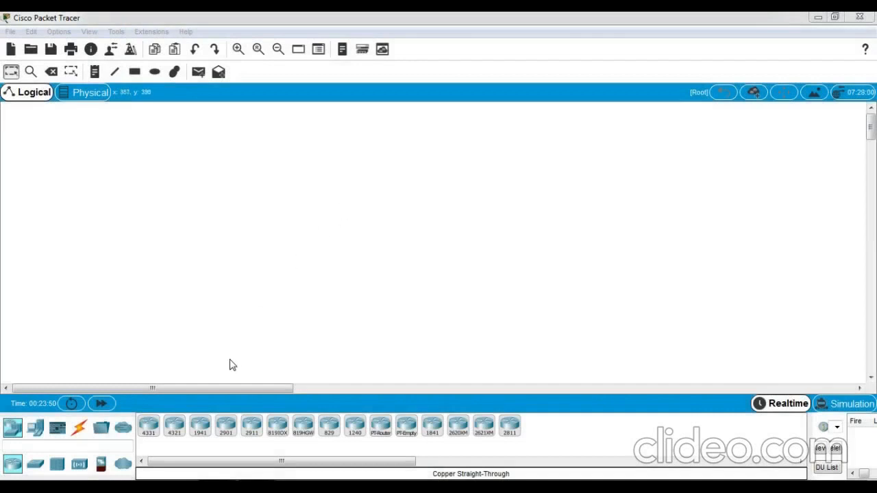
# - Place a 2960 switch, a PC and a server on the canvas, then shift the switch left
pyautogui.click(36, 468)
pyautogui.moveTo(148, 430); pyautogui.dragTo(264, 243)
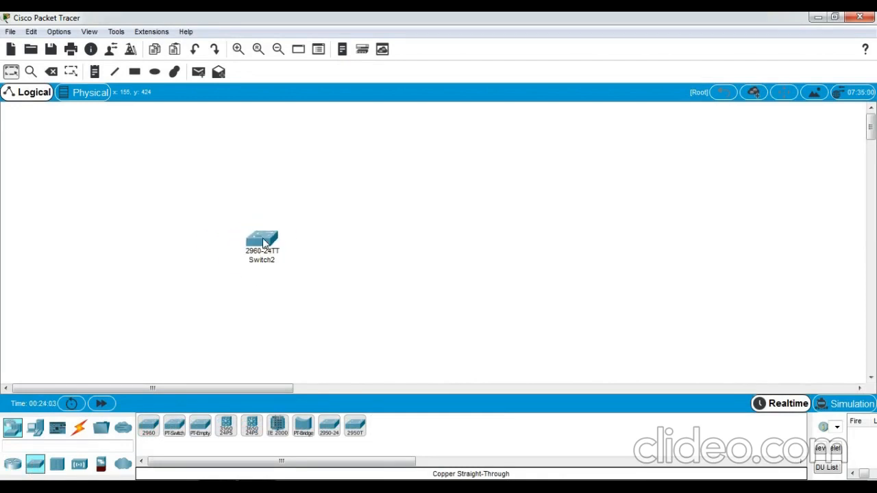
pyautogui.click(37, 430)
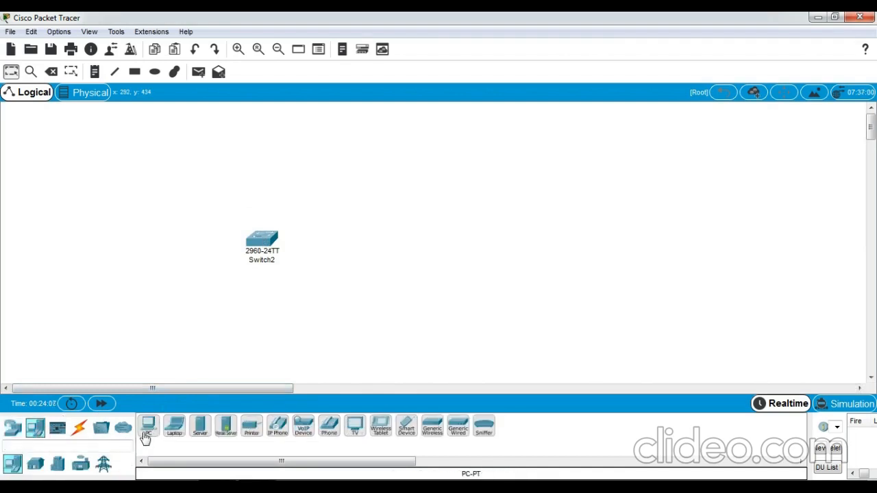
pyautogui.moveTo(145, 439); pyautogui.dragTo(189, 379)
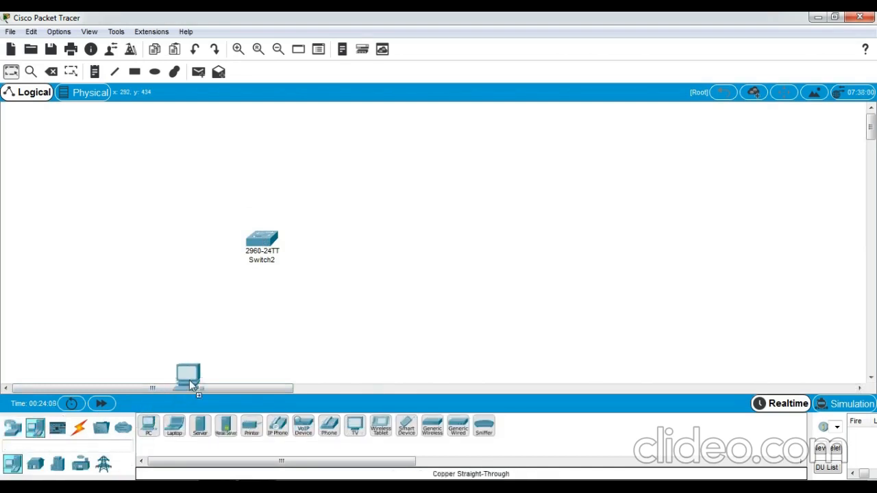
pyautogui.moveTo(317, 271); pyautogui.dragTo(370, 198)
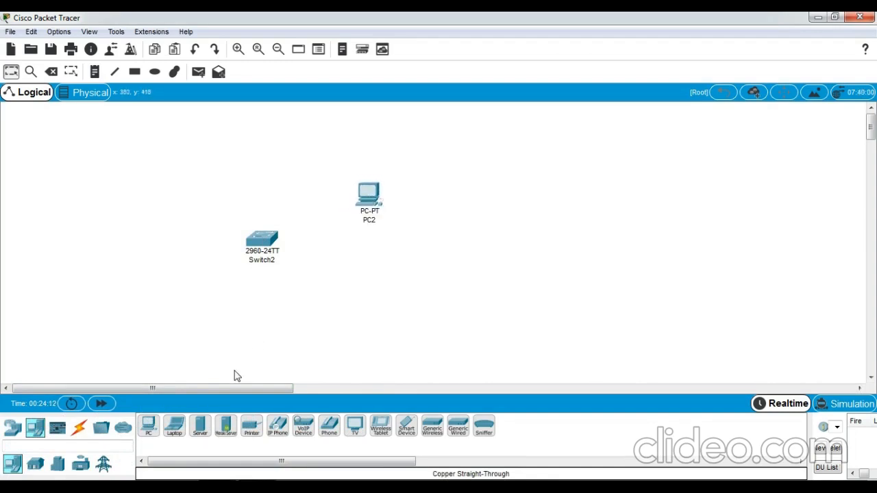
pyautogui.moveTo(202, 438); pyautogui.dragTo(250, 133)
pyautogui.moveTo(263, 244); pyautogui.dragTo(239, 243)
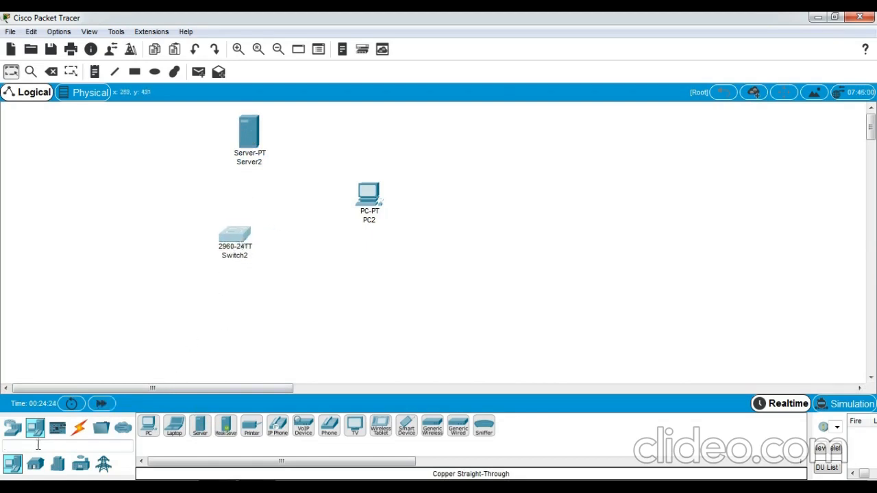
# - Add a Carbon Dioxide Detector, Garage Door and Window from the Home devices, nudging Switch2 into place
pyautogui.click(37, 464)
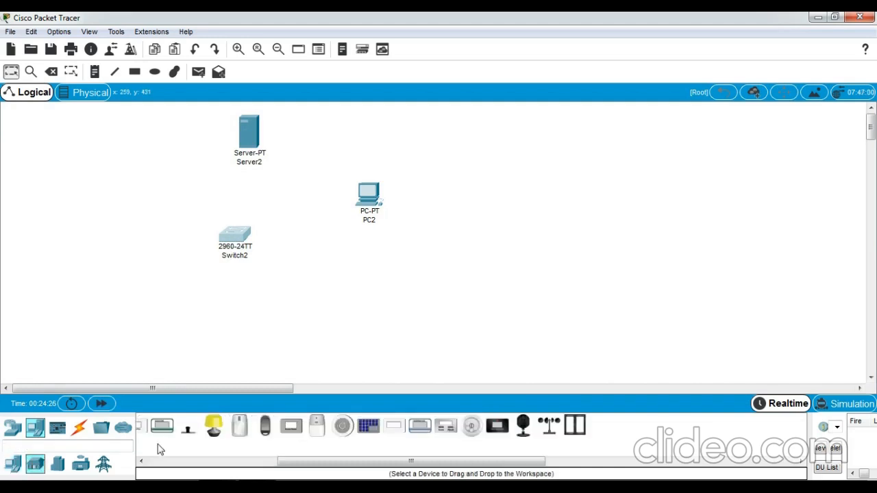
pyautogui.click(235, 461)
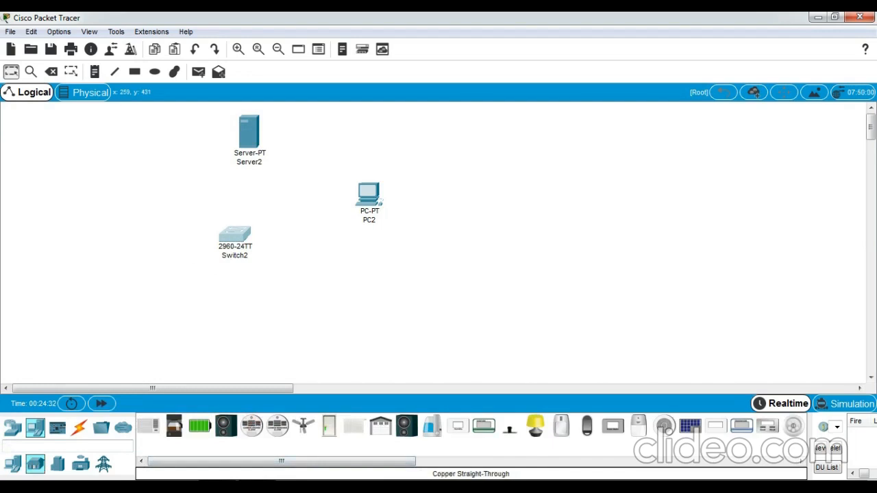
pyautogui.moveTo(252, 426); pyautogui.dragTo(77, 217)
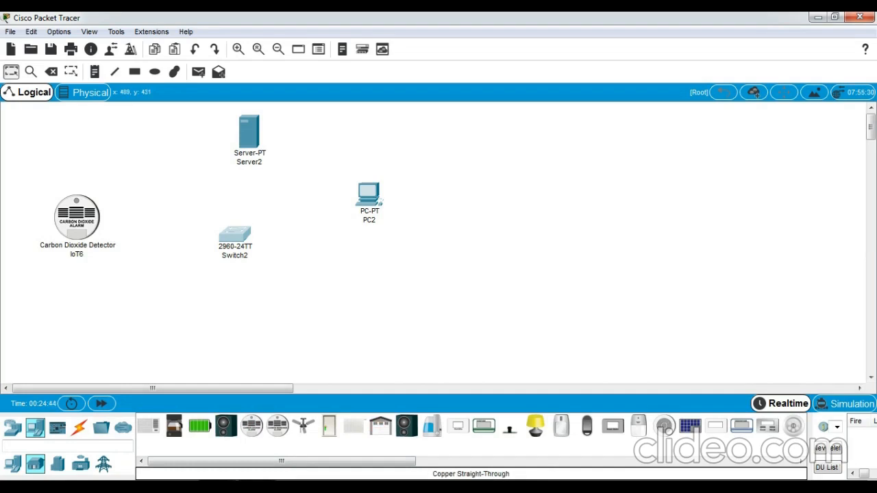
pyautogui.moveTo(380, 426); pyautogui.dragTo(258, 333)
pyautogui.moveTo(238, 230); pyautogui.dragTo(235, 222)
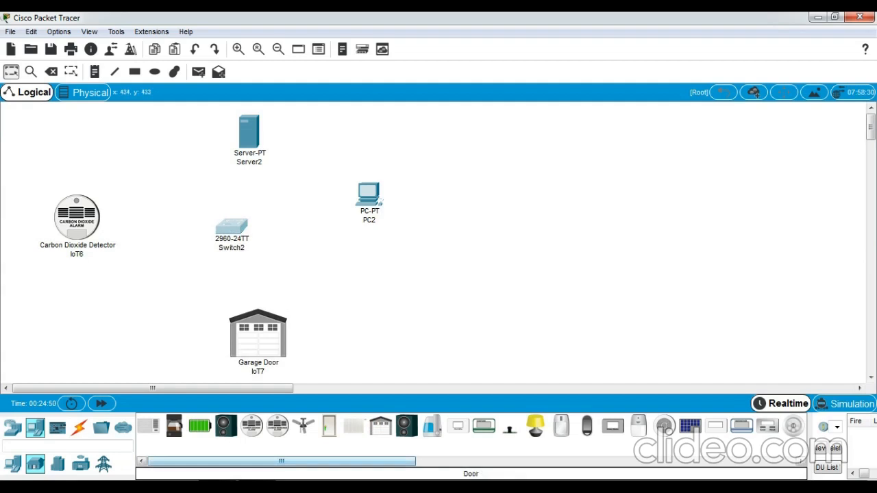
pyautogui.moveTo(372, 461)
pyautogui.mouseDown()
pyautogui.moveTo(484, 461)
pyautogui.moveTo(429, 461)
pyautogui.mouseUp()
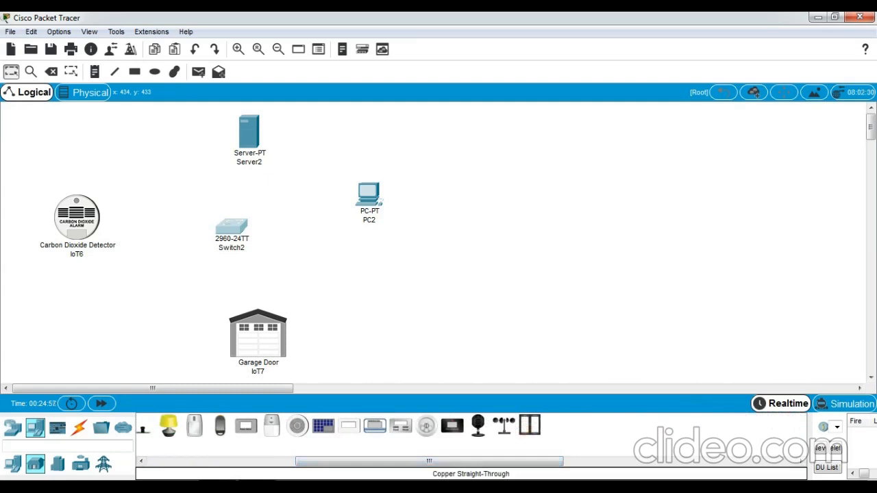
pyautogui.moveTo(529, 425); pyautogui.dragTo(382, 291)
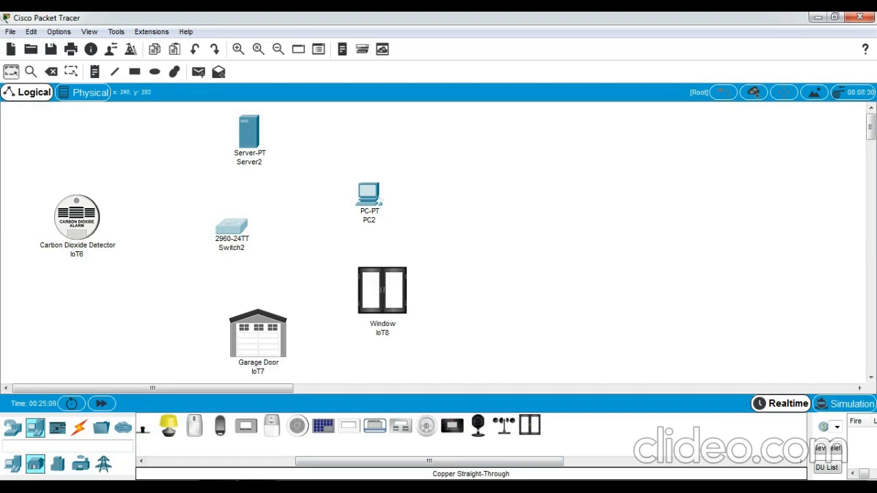
pyautogui.click(79, 427)
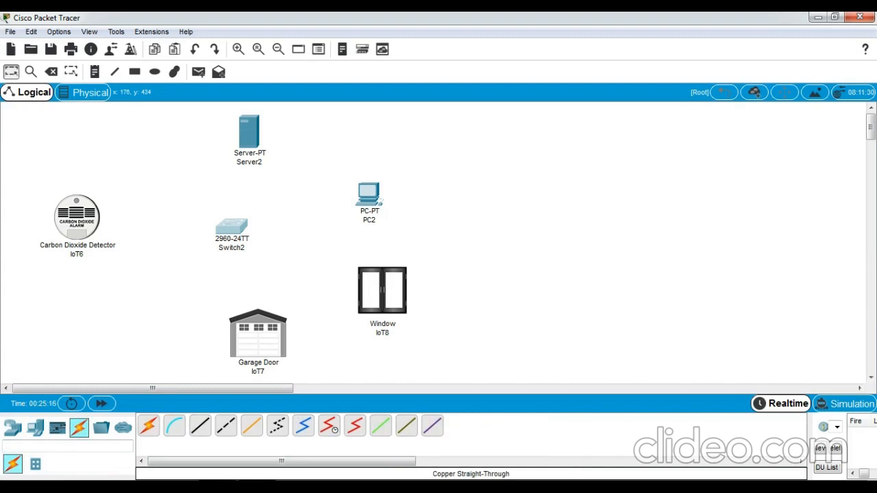
# - Cable Server2 to Switch2 FastEthernet0/1 and PC2 to Switch2 with copper straight-through
pyautogui.click(200, 426)
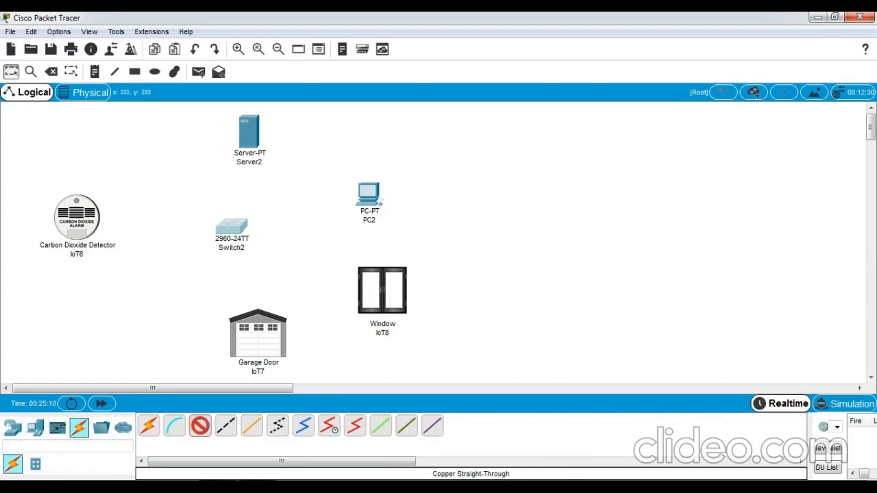
pyautogui.click(249, 132)
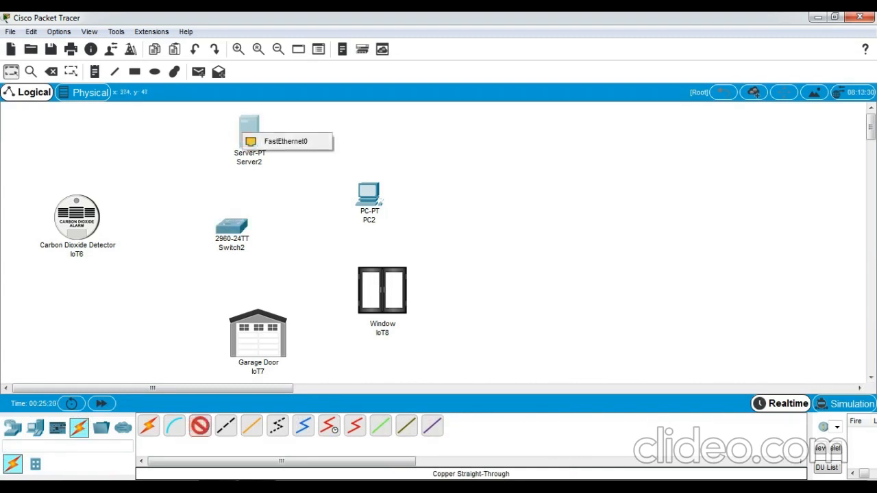
pyautogui.click(287, 141)
pyautogui.click(231, 226)
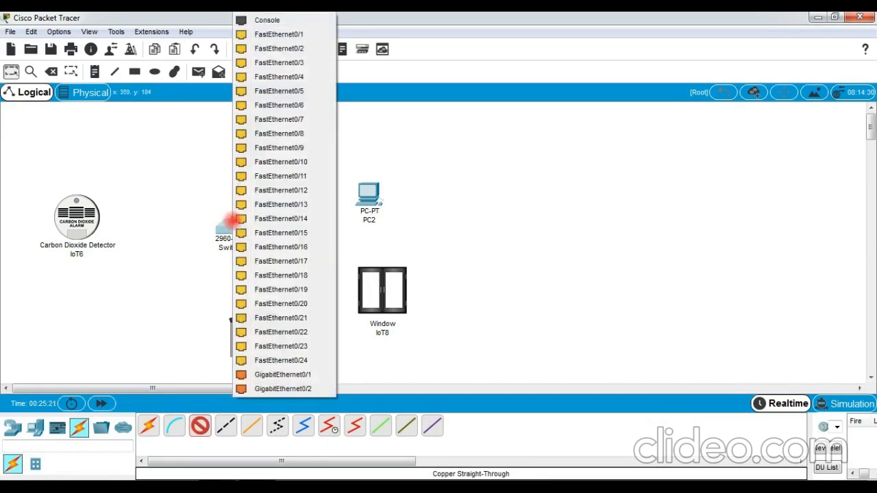
pyautogui.click(299, 34)
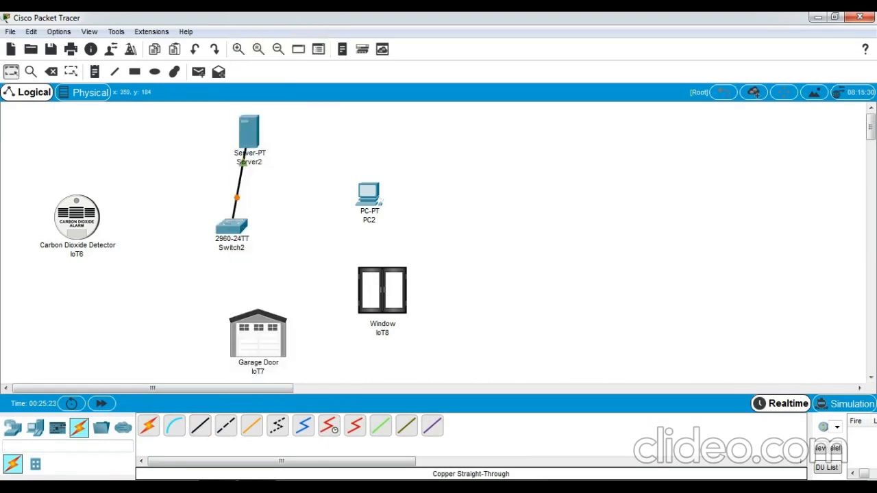
pyautogui.click(200, 425)
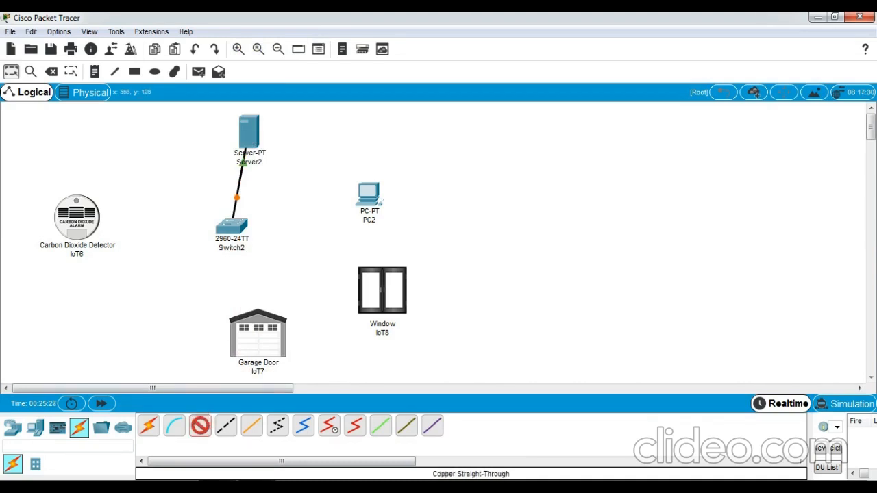
pyautogui.click(364, 193)
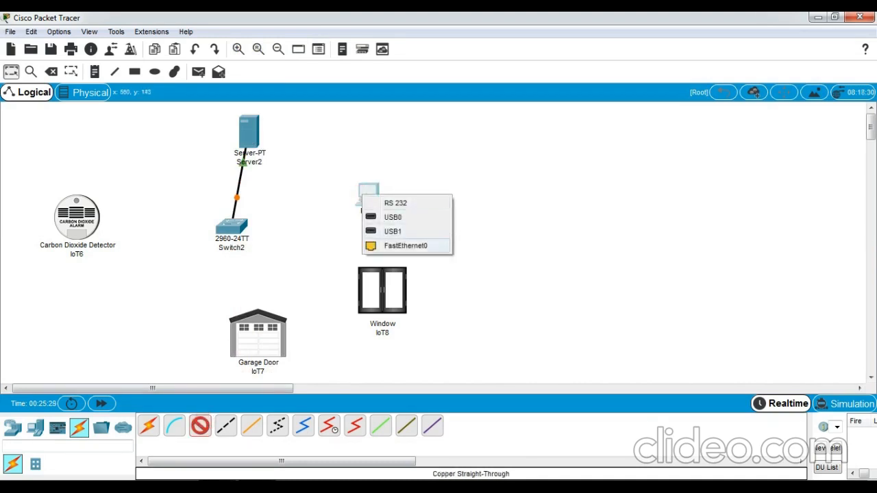
pyautogui.click(368, 245)
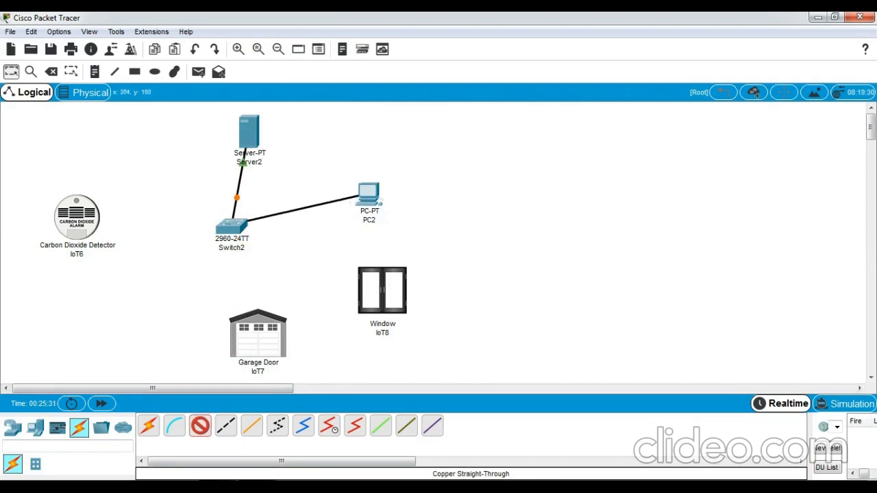
pyautogui.click(234, 223)
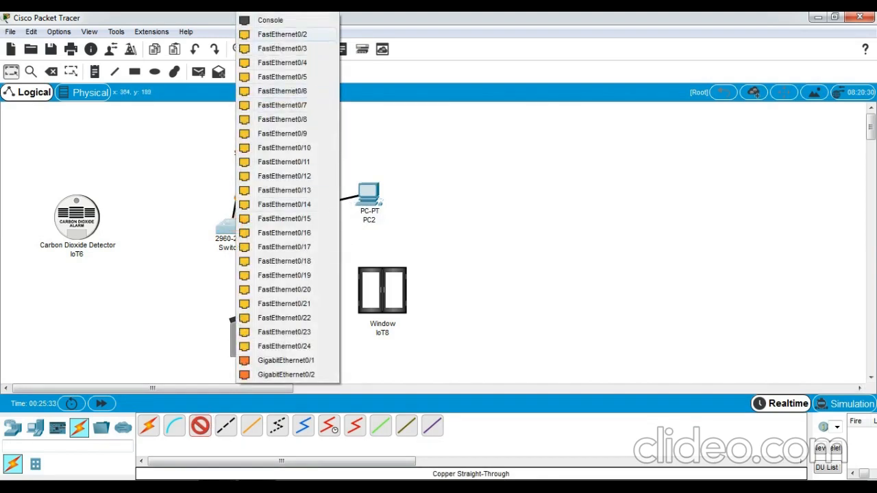
pyautogui.click(282, 34)
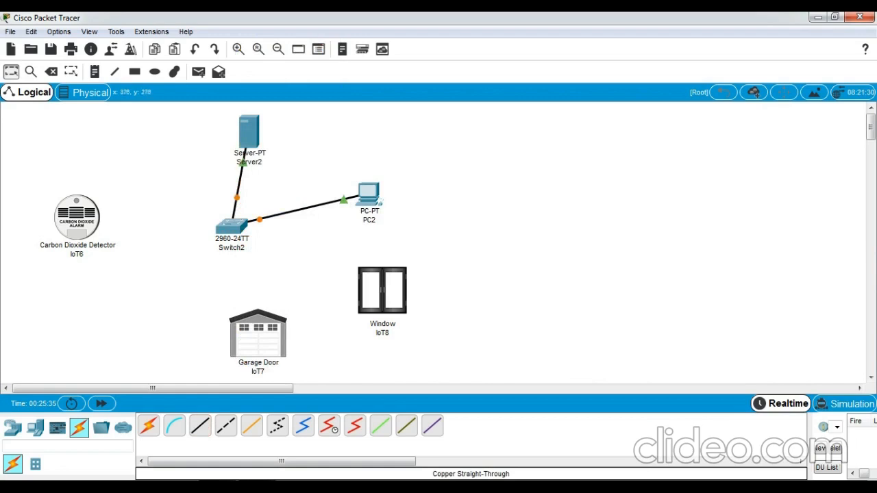
# - Cable the Window to Switch2 FastEthernet0/3 and the Garage Door to FastEthernet0/4
pyautogui.click(200, 425)
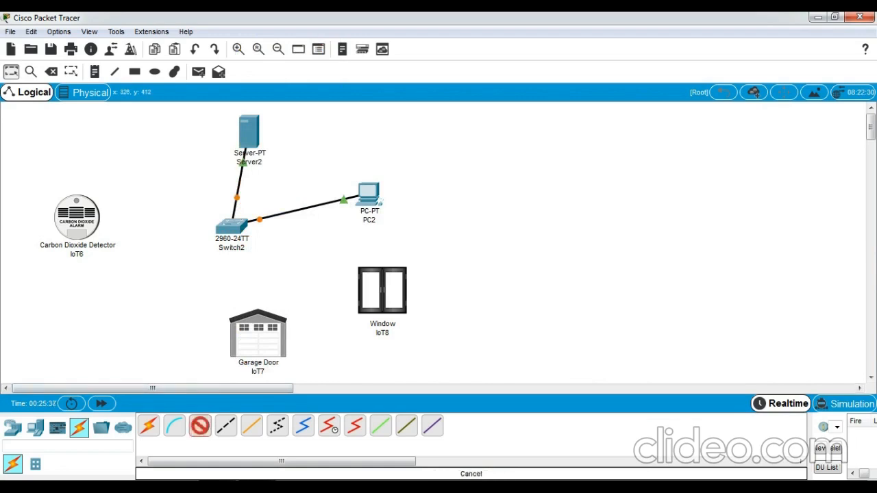
pyautogui.click(374, 284)
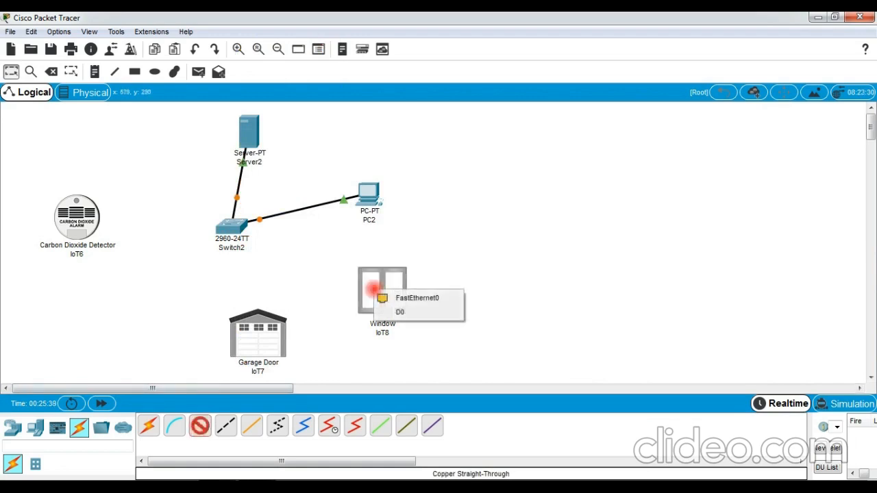
pyautogui.click(400, 295)
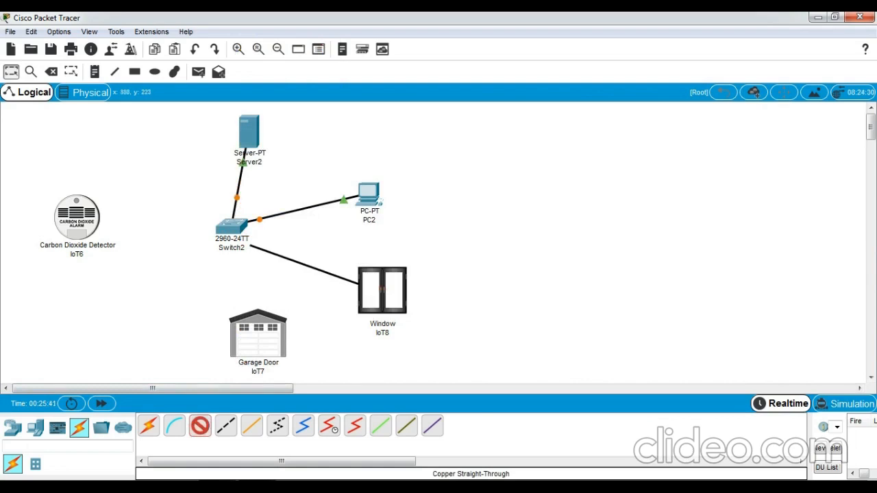
pyautogui.click(231, 228)
pyautogui.click(308, 34)
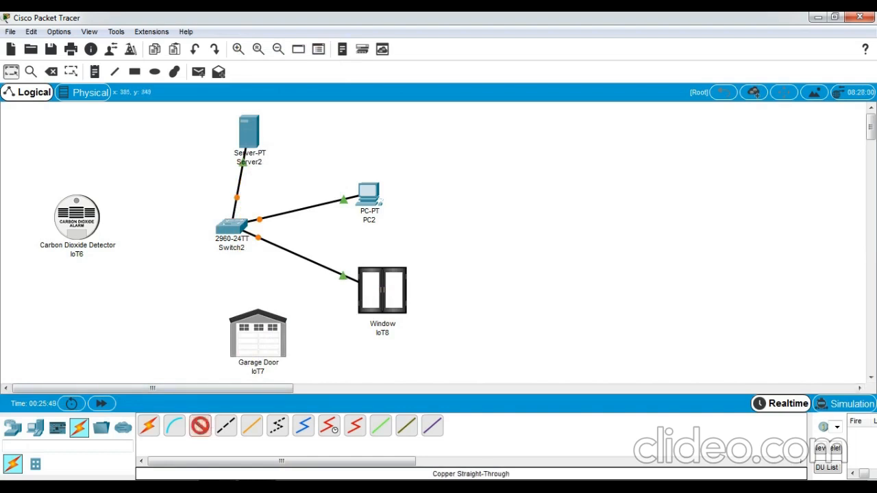
pyautogui.click(248, 327)
pyautogui.click(255, 333)
pyautogui.click(232, 228)
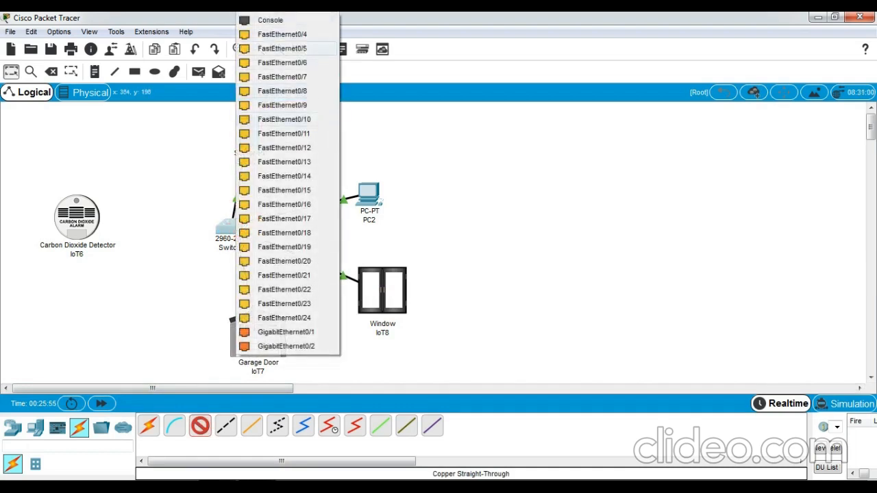
pyautogui.click(291, 34)
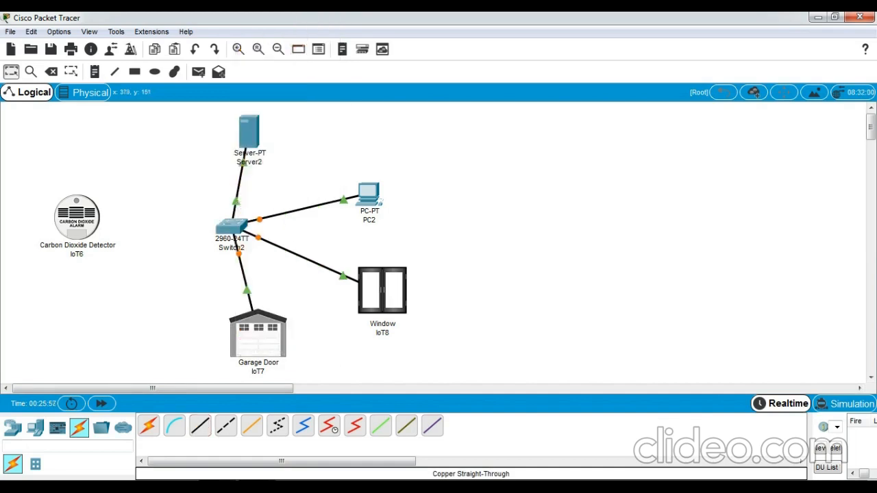
# - Cable Switch2 FastEthernet0/5 to the CO2 detector's FastEthernet0 port
pyautogui.click(200, 426)
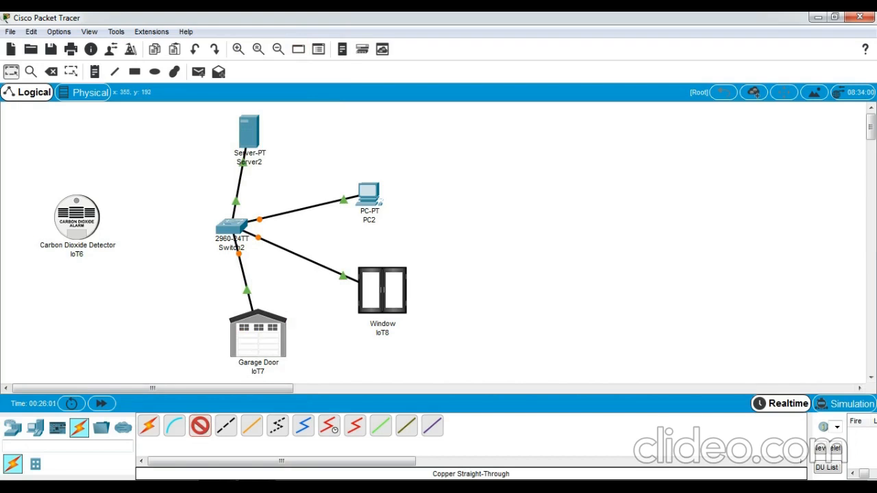
pyautogui.click(226, 229)
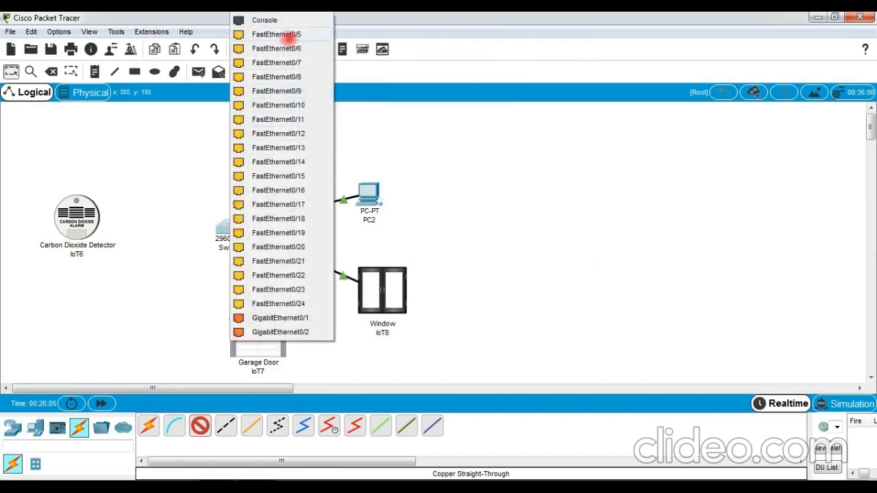
pyautogui.click(276, 34)
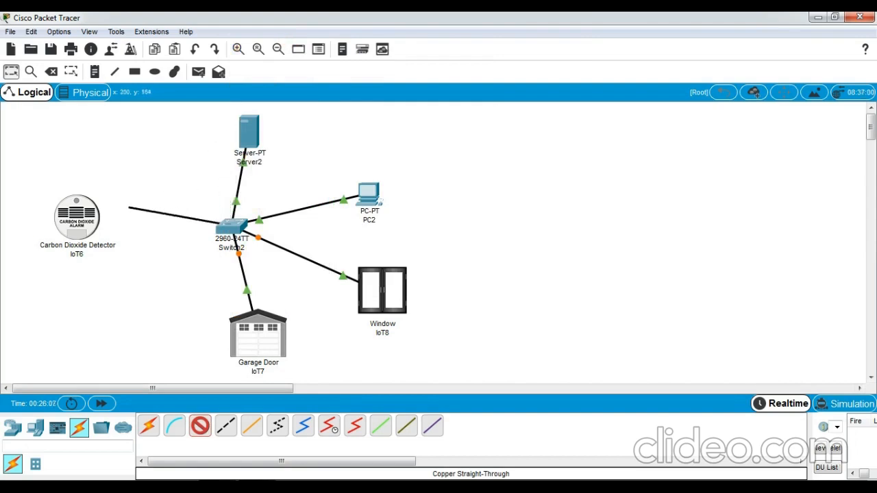
pyautogui.click(76, 219)
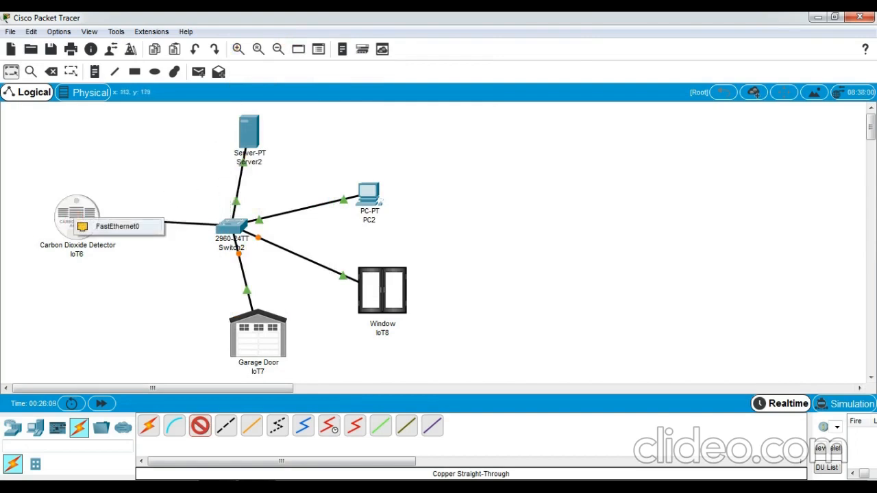
pyautogui.click(113, 226)
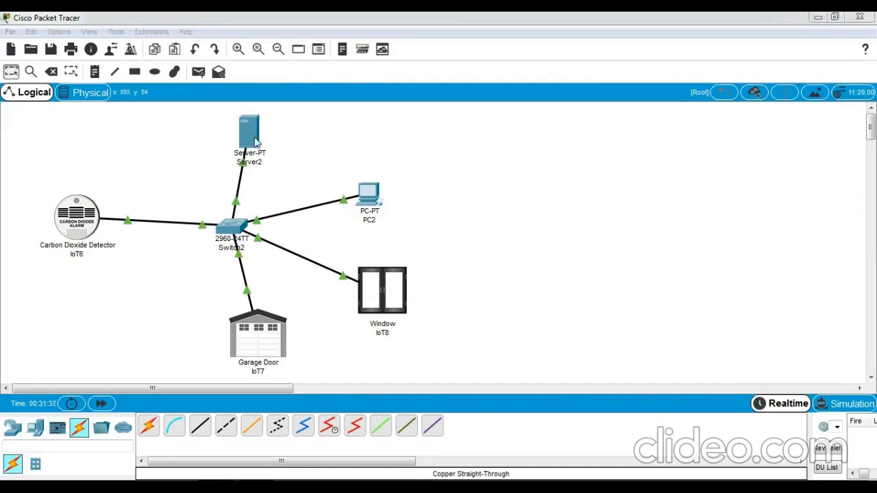
# - Add notes reading 1.1.1.1 beside Server2 and 1.1.1.2 beside PC2
pyautogui.click(97, 73)
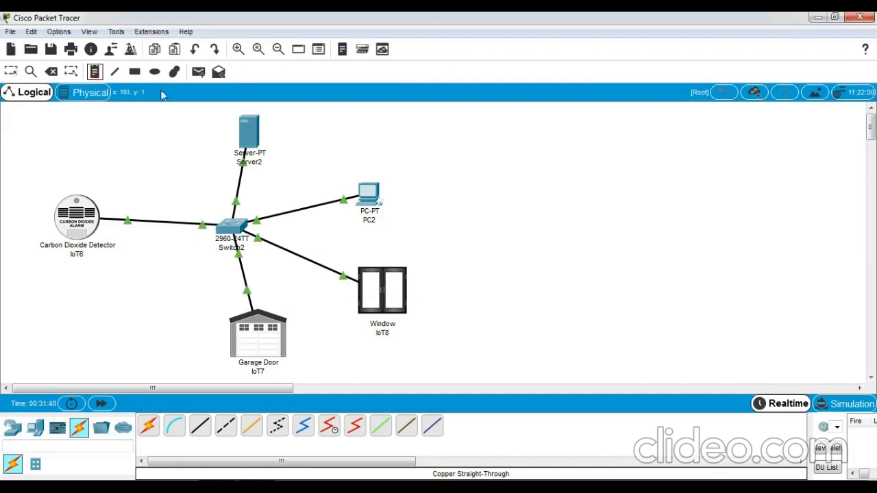
pyautogui.click(265, 123)
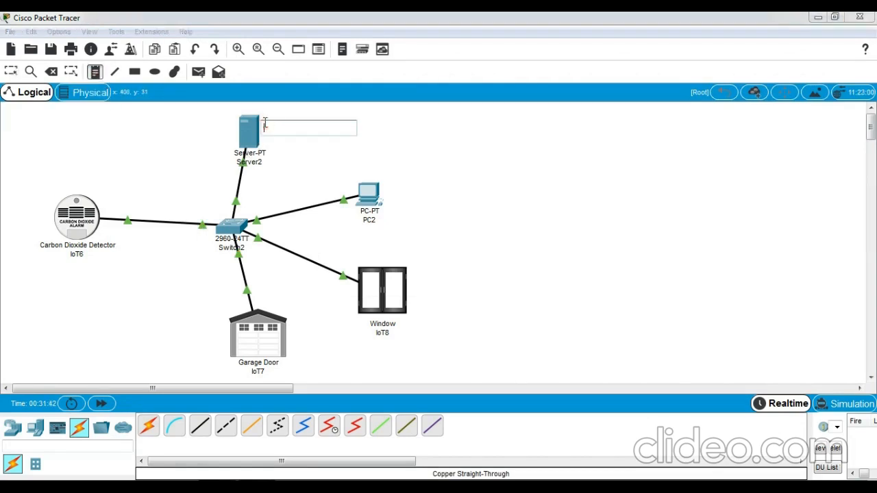
pyautogui.write('1.1.1.1')
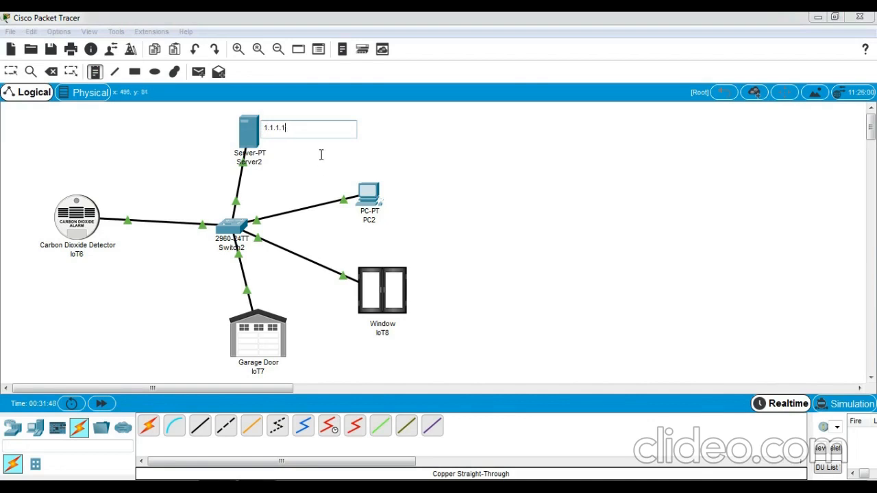
pyautogui.click(389, 193)
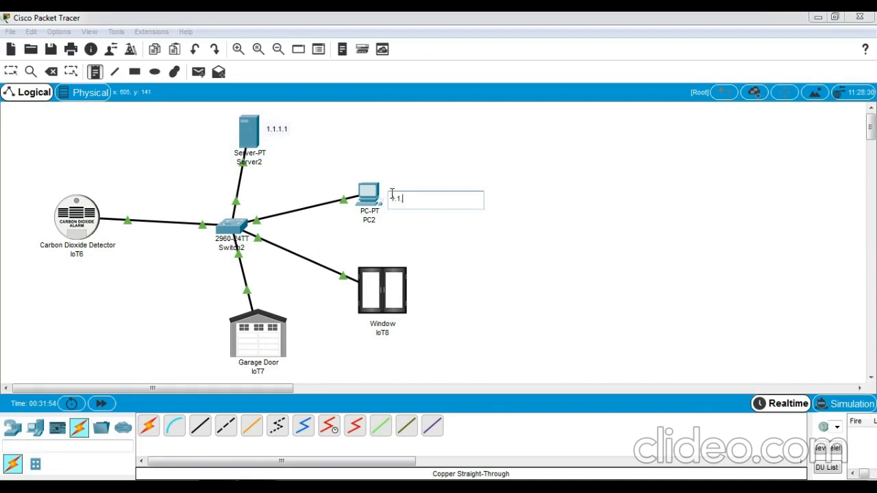
pyautogui.write('1.1.1.2')
pyautogui.click(418, 300)
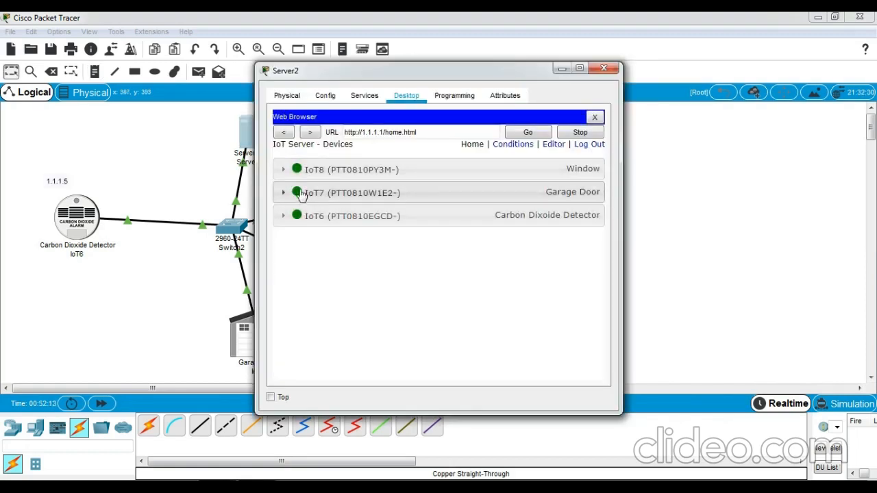
# - Close Server2's window and rename the detector's IoT6 label to 'co2 DETECTOR'
pyautogui.click(603, 70)
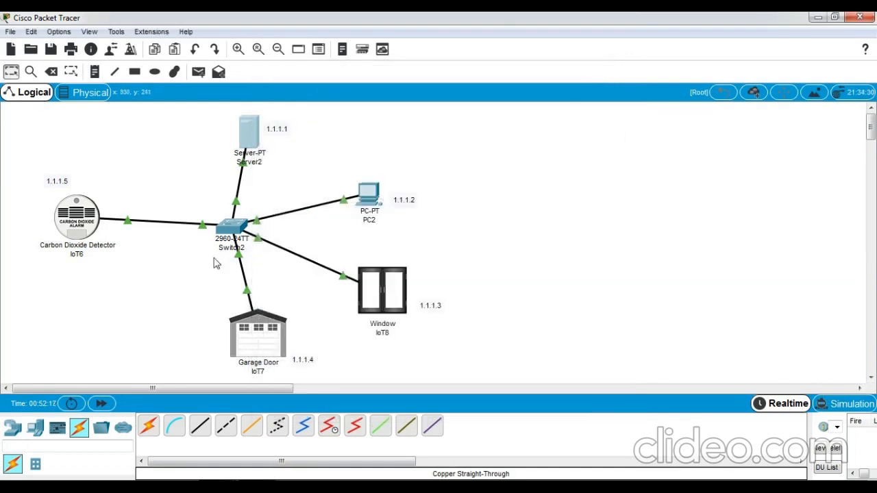
pyautogui.click(83, 255)
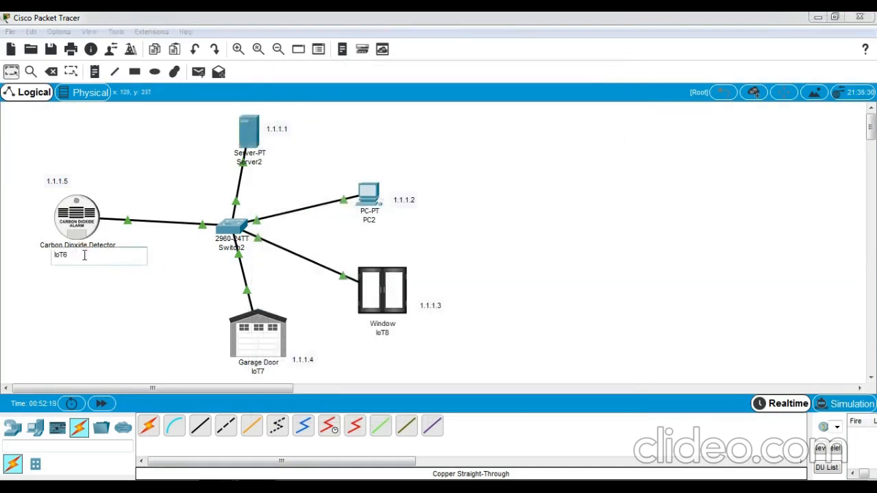
pyautogui.press('BackSpace')
pyautogui.press('BackSpace')
pyautogui.press('BackSpace')
pyautogui.press('BackSpace')
pyautogui.write('co2 DETECTOR')
pyautogui.click(91, 278)
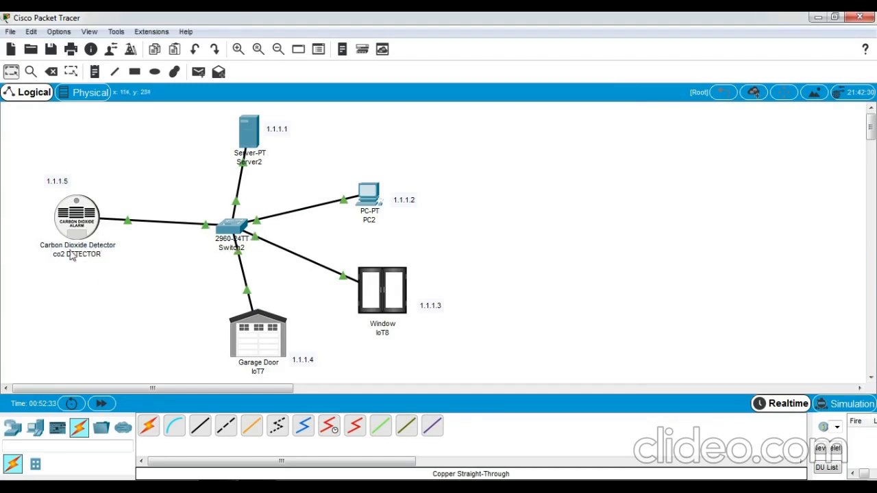
# - Rename the Garage Door and Window labels to 'GARAGE DOOR' and 'WINDOW'
pyautogui.click(264, 372)
pyautogui.press('BackSpace')
pyautogui.press('BackSpace')
pyautogui.press('BackSpace')
pyautogui.press('BackSpace')
pyautogui.write('GARAG')
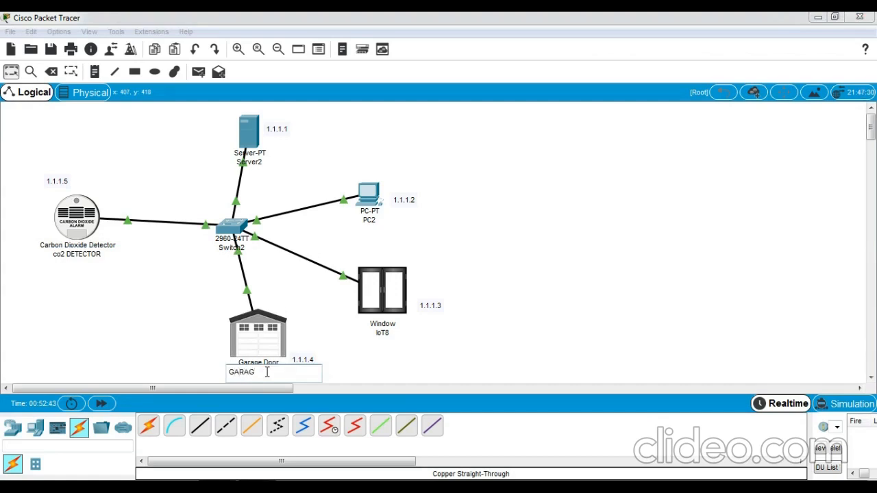
pyautogui.write('E DOOR')
pyautogui.click(378, 333)
pyautogui.click(378, 334)
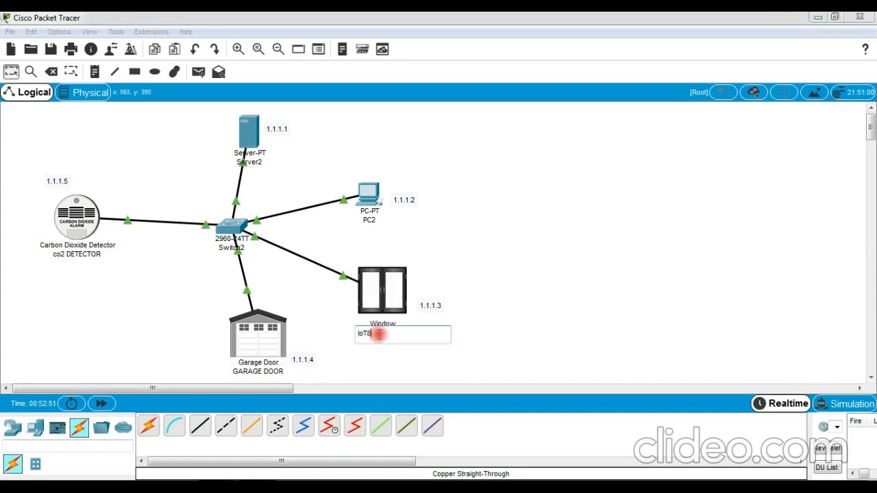
pyautogui.press('BackSpace')
pyautogui.write('WINDOW')
pyautogui.click(381, 355)
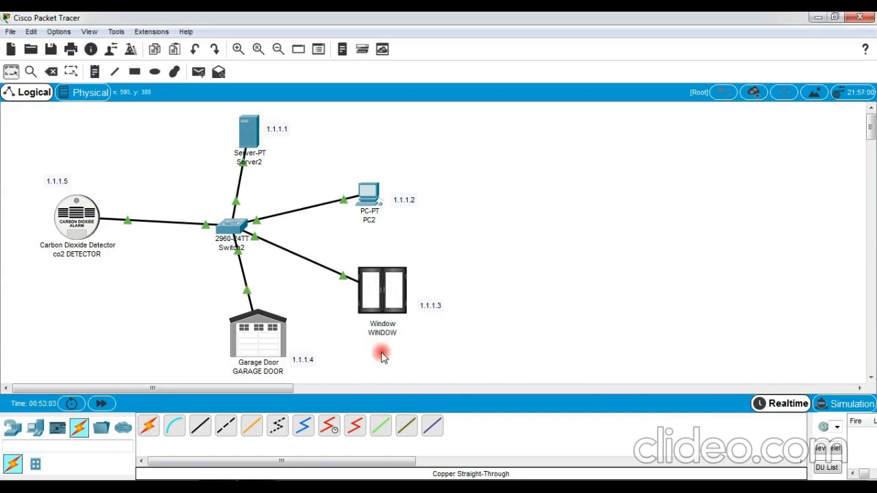
pyautogui.doubleClick(252, 146)
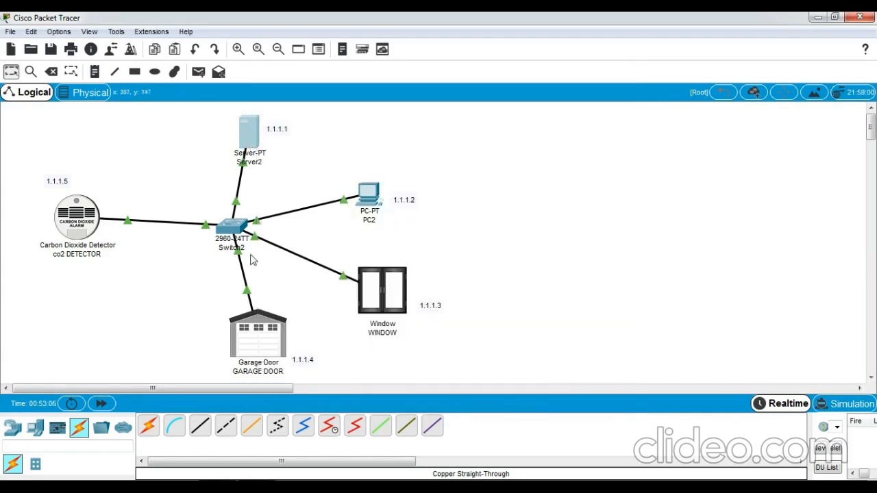
# - Load the IoT server page at 1.1.1.1 in Server2's web browser
pyautogui.moveTo(218, 487)
pyautogui.click(244, 450)
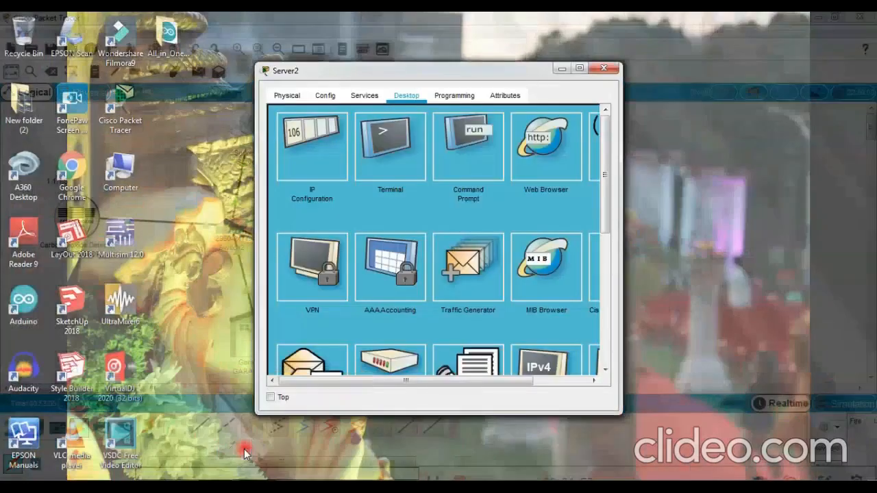
pyautogui.click(538, 155)
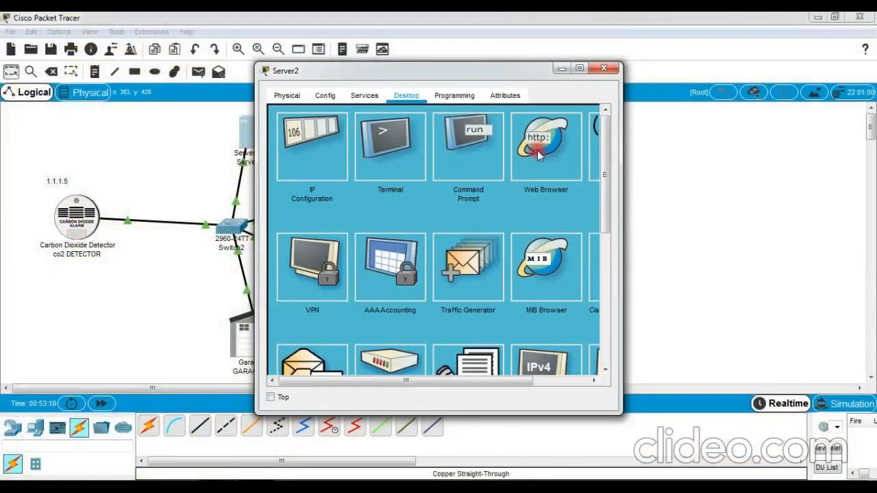
pyautogui.click(457, 133)
pyautogui.write('1')
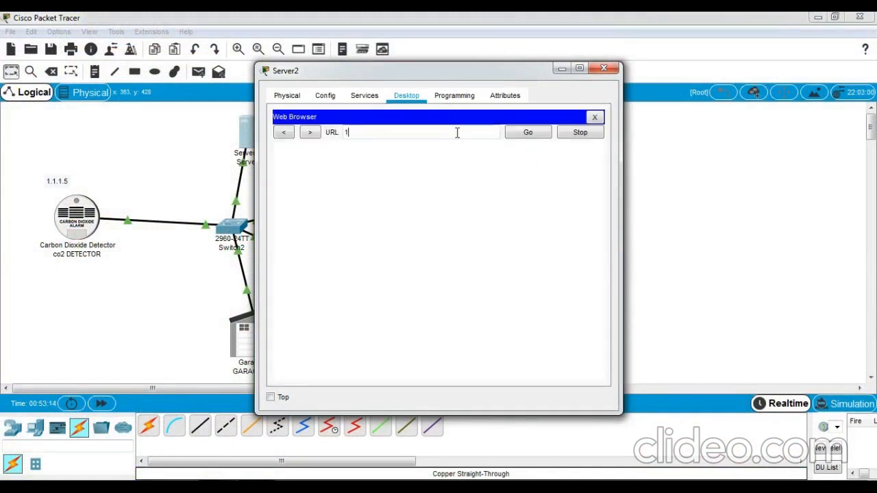
pyautogui.write('.1.1.1')
pyautogui.click(513, 136)
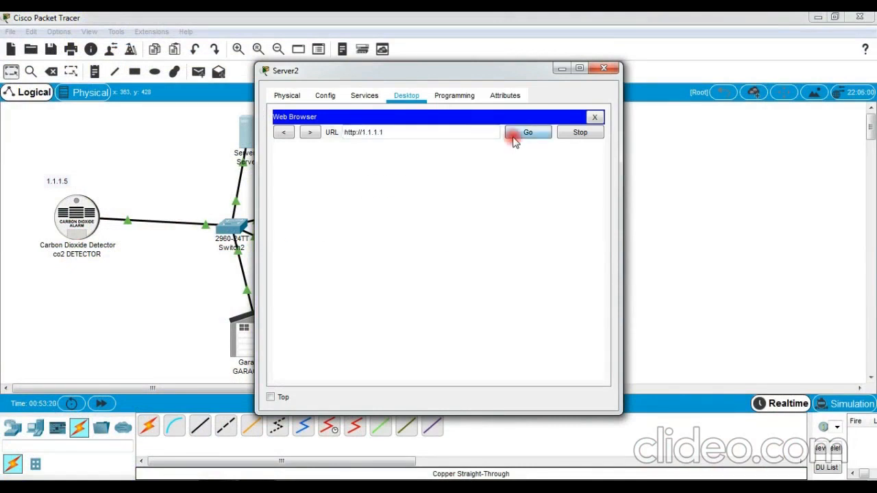
# - Sign in to the IoT server with username admin, then close Server2's window
pyautogui.click(454, 180)
pyautogui.write('ADM')
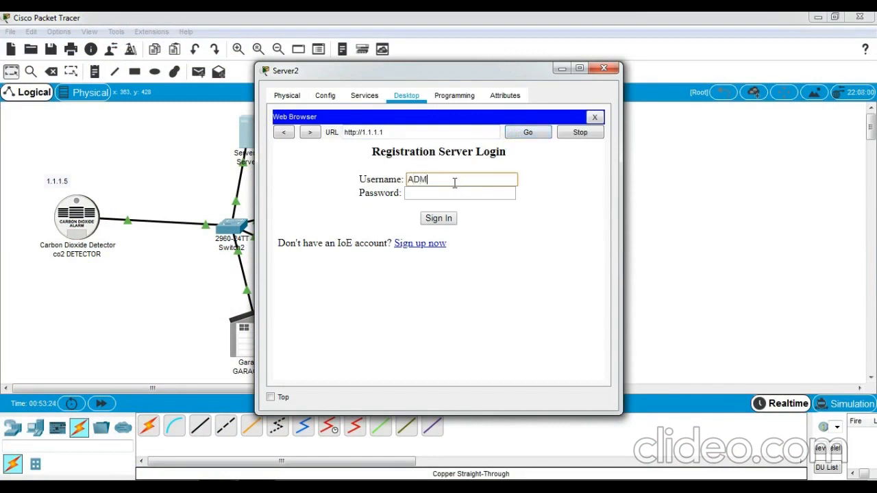
pyautogui.write('IN')
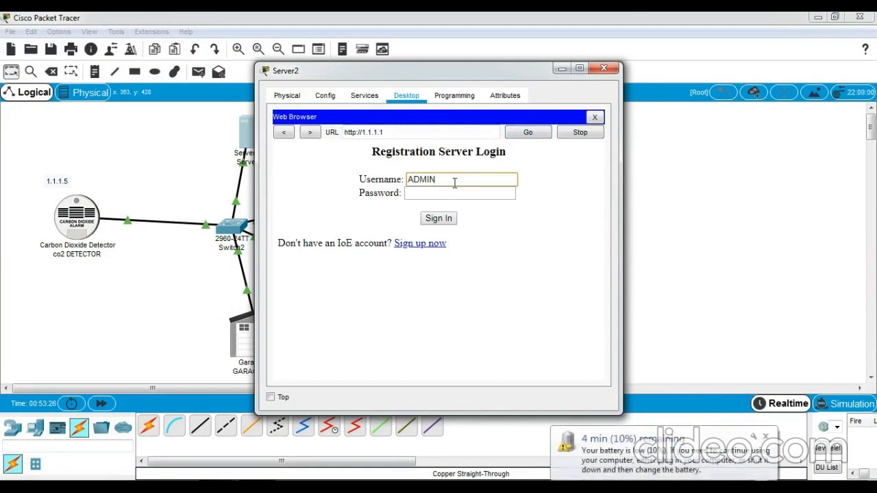
pyautogui.press('BackSpace')
pyautogui.press('BackSpace')
pyautogui.press('BackSpace')
pyautogui.press('BackSpace')
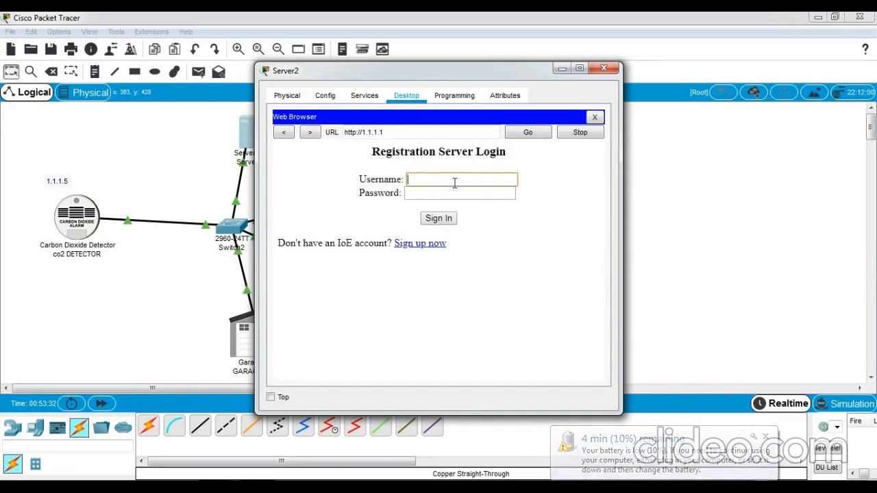
pyautogui.write('ad')
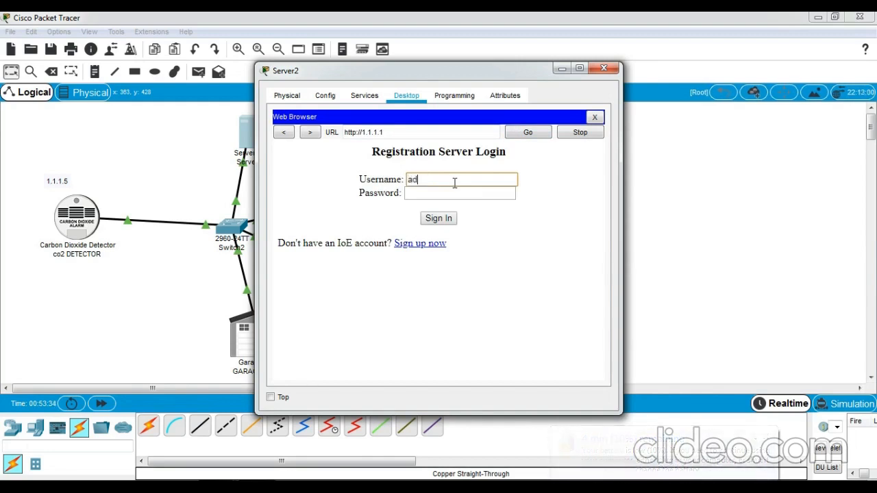
pyautogui.write('min')
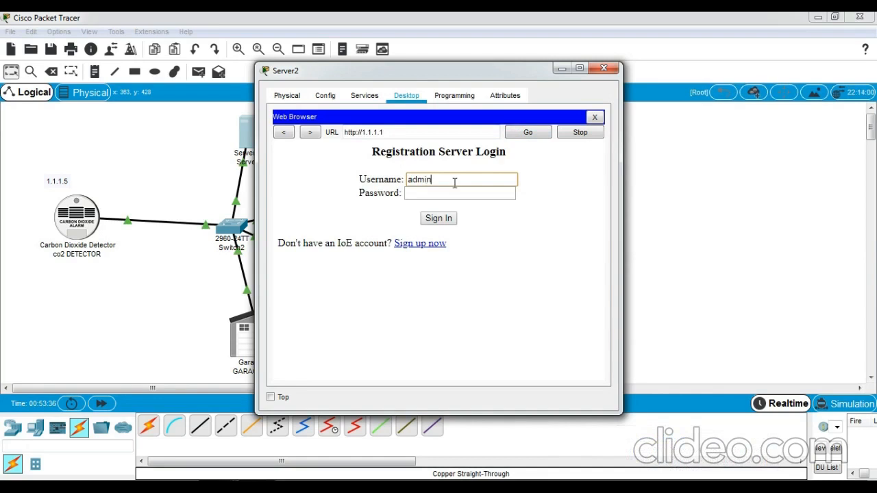
pyautogui.click(450, 198)
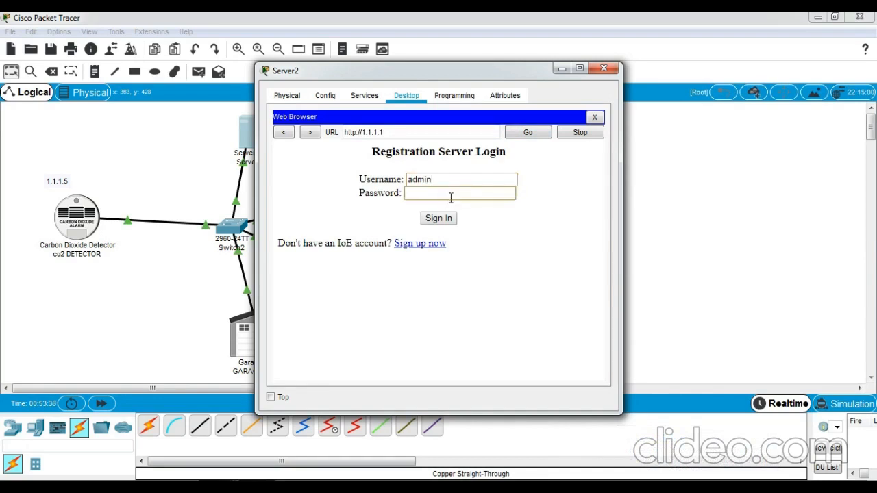
pyautogui.write('admin')
pyautogui.click(444, 217)
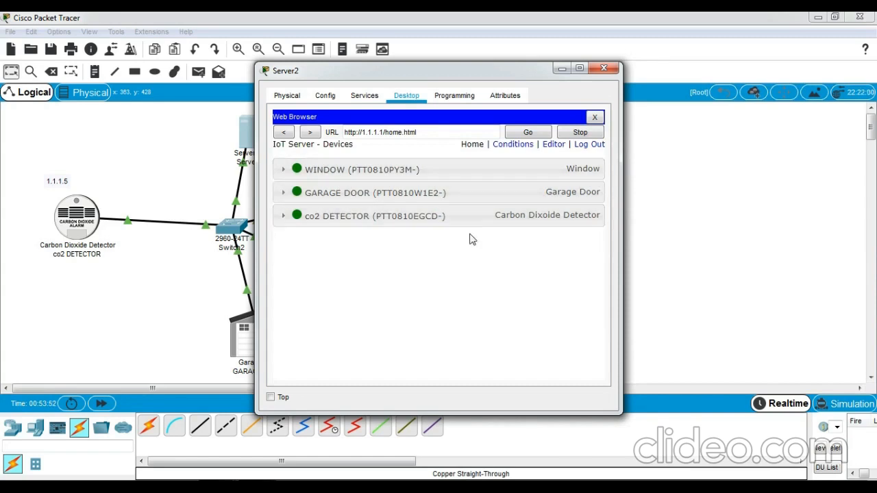
pyautogui.click(603, 69)
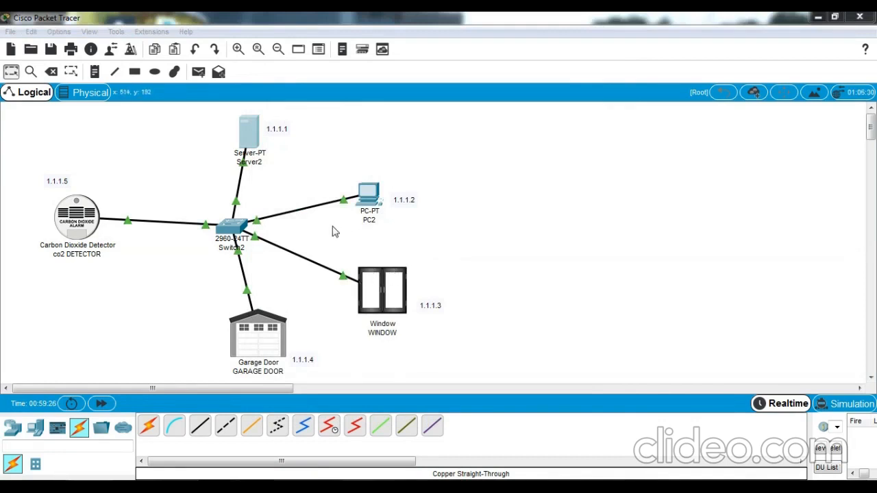
# - Reopen Server2's web browser and load the registration server login page at 1.1.1.1
pyautogui.click(252, 139)
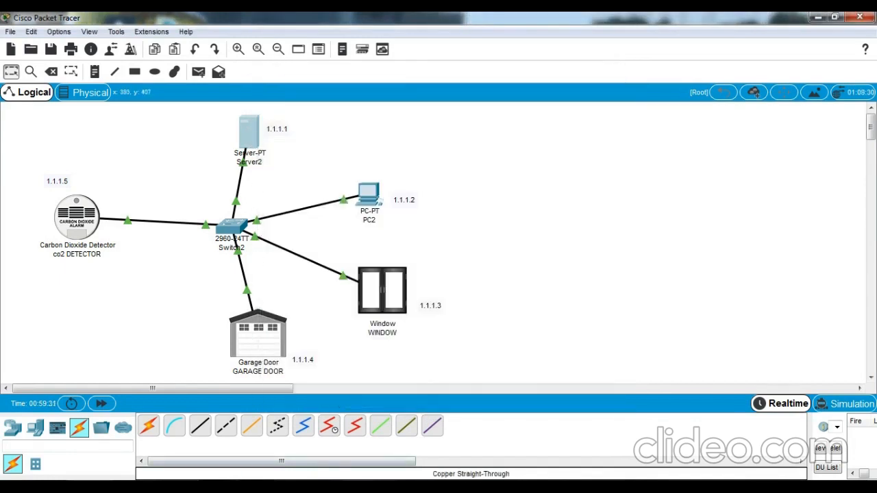
pyautogui.moveTo(218, 487)
pyautogui.click(271, 445)
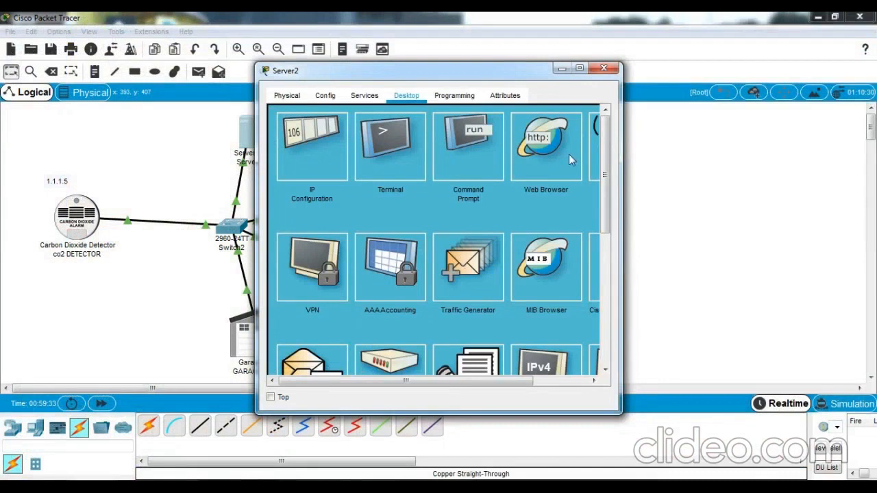
pyautogui.click(568, 159)
pyautogui.click(434, 136)
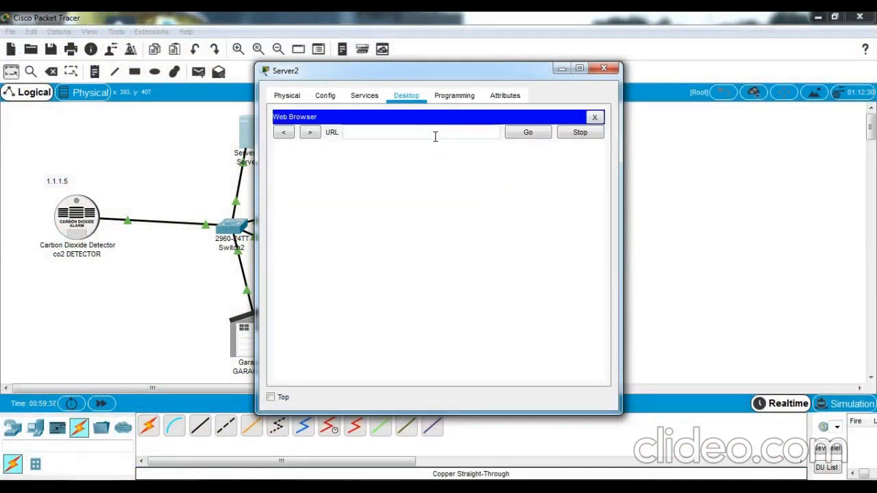
pyautogui.write('1.1.1.1')
pyautogui.click(515, 142)
pyautogui.click(516, 133)
# - Sign in with username admin and the account password
pyautogui.click(432, 176)
pyautogui.write('ad')
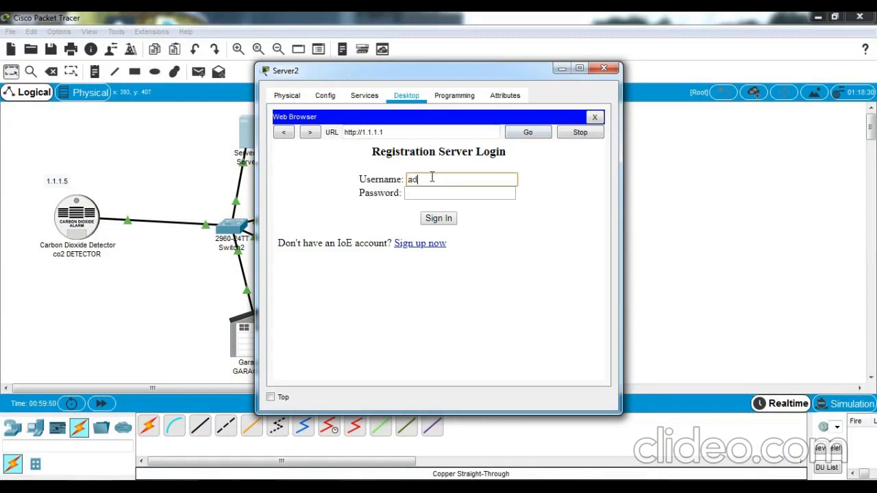
pyautogui.write('min')
pyautogui.click(430, 194)
pyautogui.write('admin')
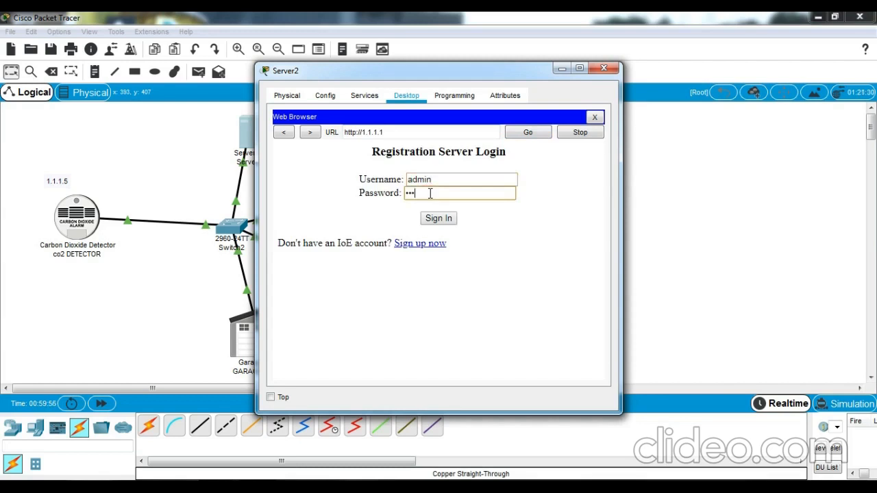
pyautogui.click(432, 216)
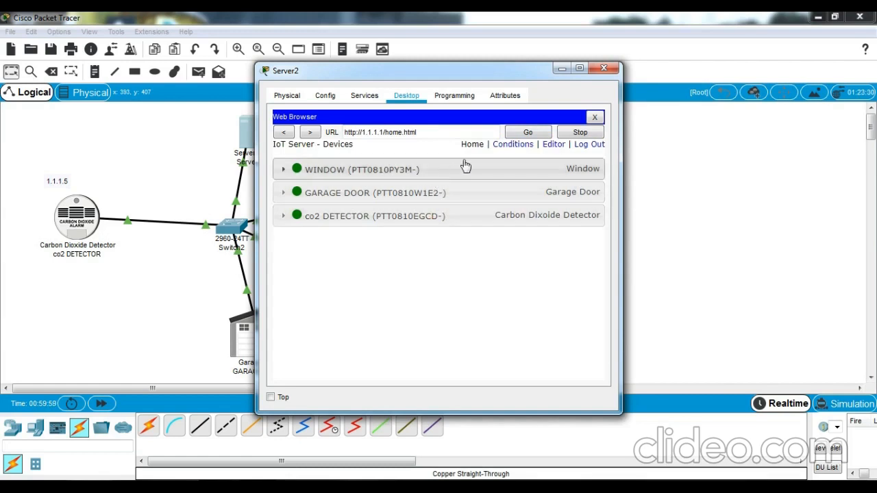
# - On the maximized Conditions page, start a rule named ON with condition co2 DETECTOR Level >= 0.5
pyautogui.click(511, 145)
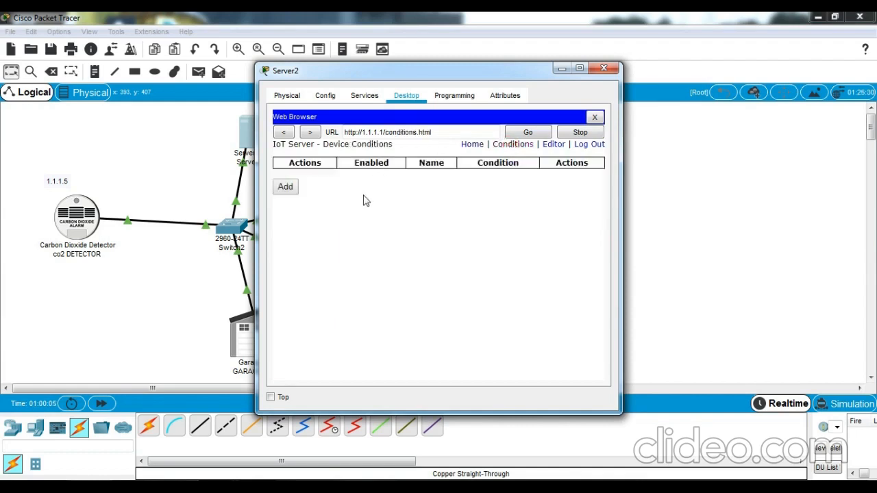
pyautogui.click(579, 68)
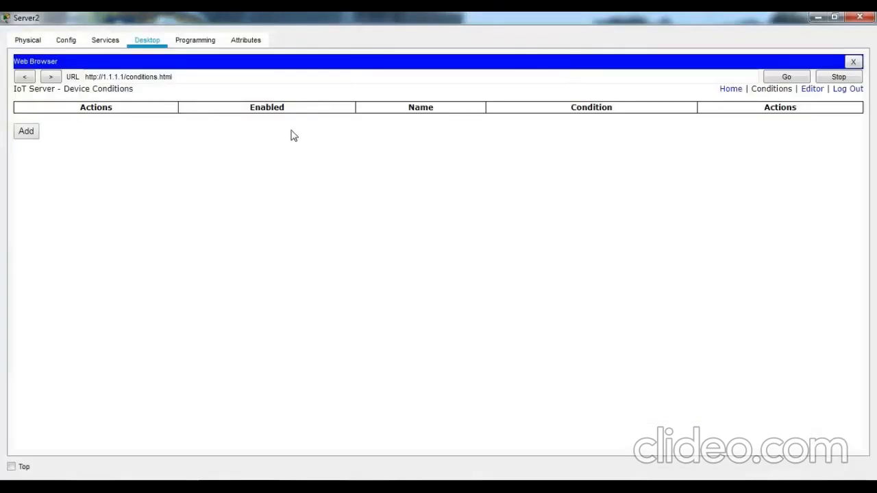
pyautogui.click(35, 134)
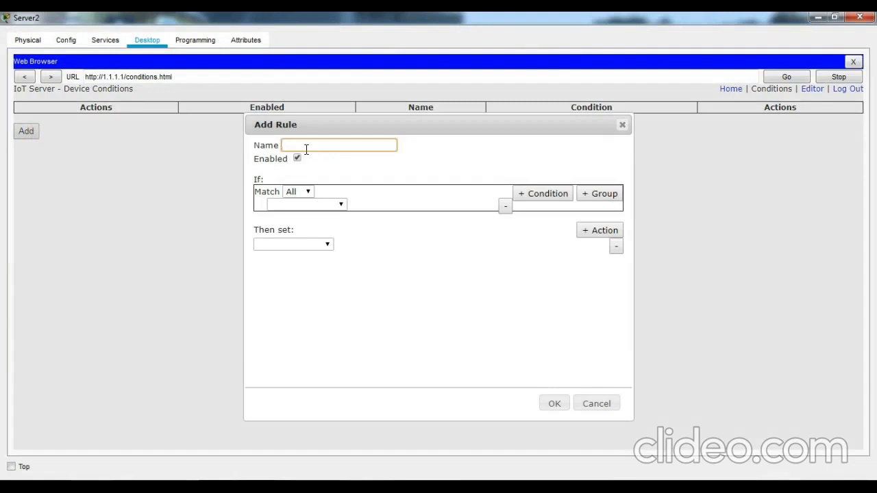
pyautogui.write('ON')
pyautogui.click(324, 207)
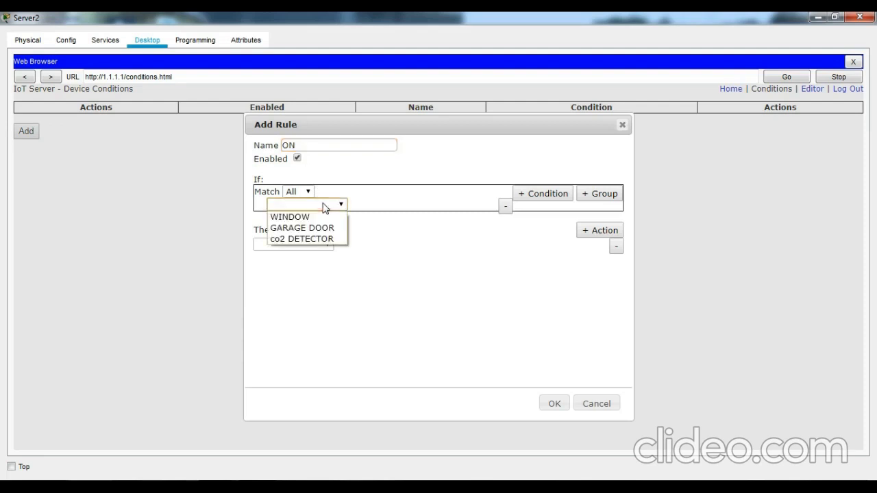
pyautogui.click(309, 240)
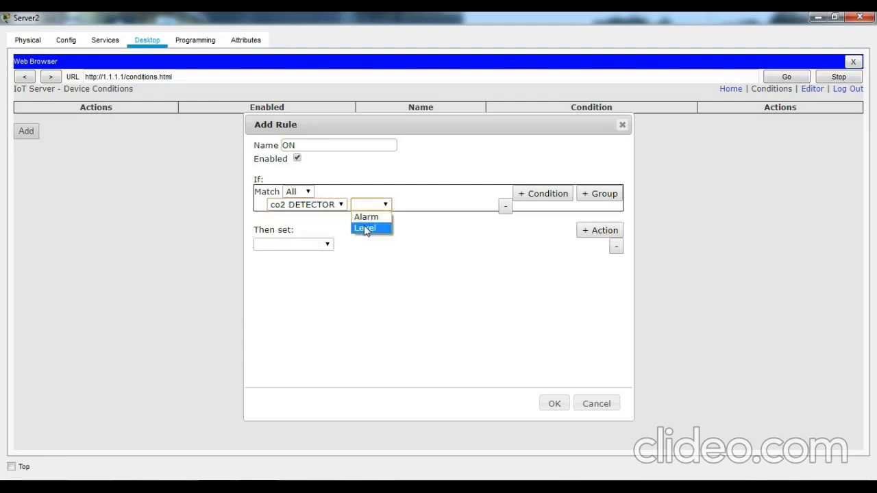
pyautogui.click(363, 228)
pyautogui.click(404, 207)
pyautogui.click(408, 273)
pyautogui.click(467, 205)
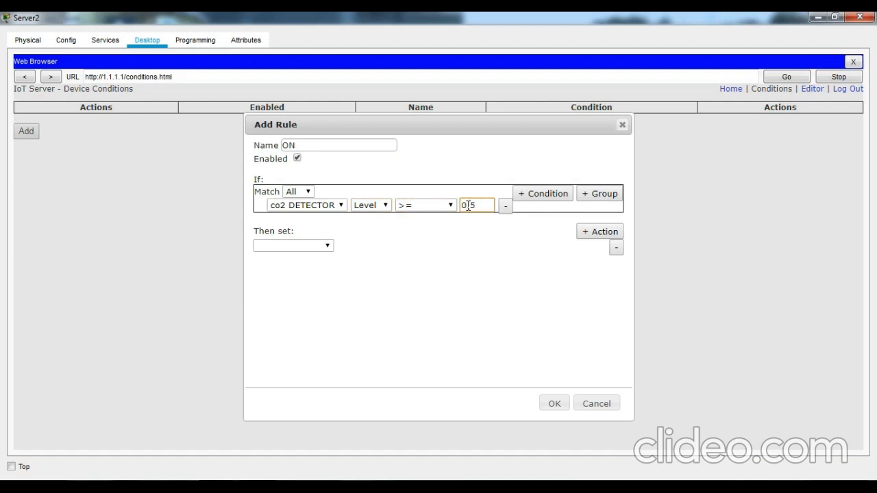
# - Make rule ON set WINDOW On and GARAGE DOOR On to true, and save it
pyautogui.click(327, 247)
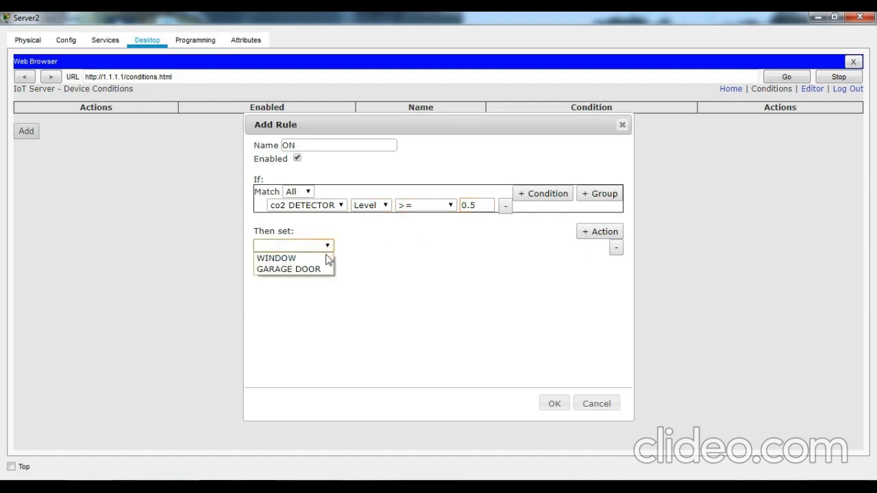
pyautogui.click(325, 258)
pyautogui.click(355, 246)
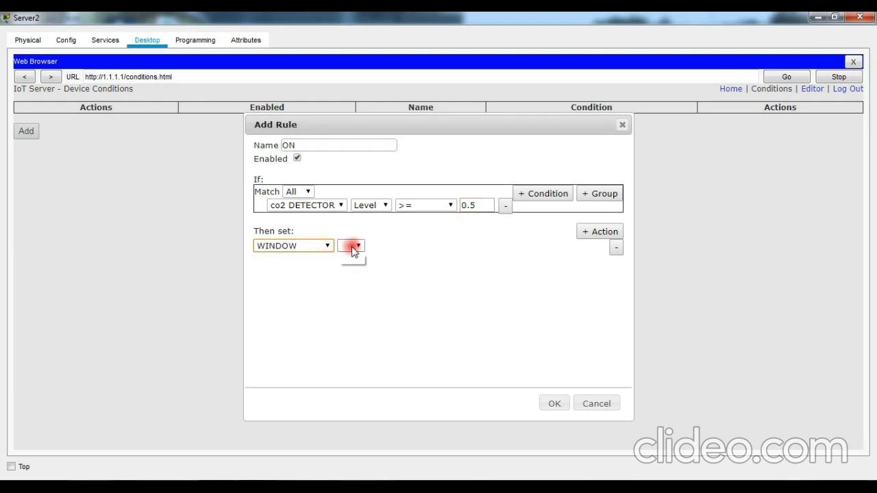
pyautogui.click(351, 258)
pyautogui.click(395, 248)
pyautogui.click(394, 259)
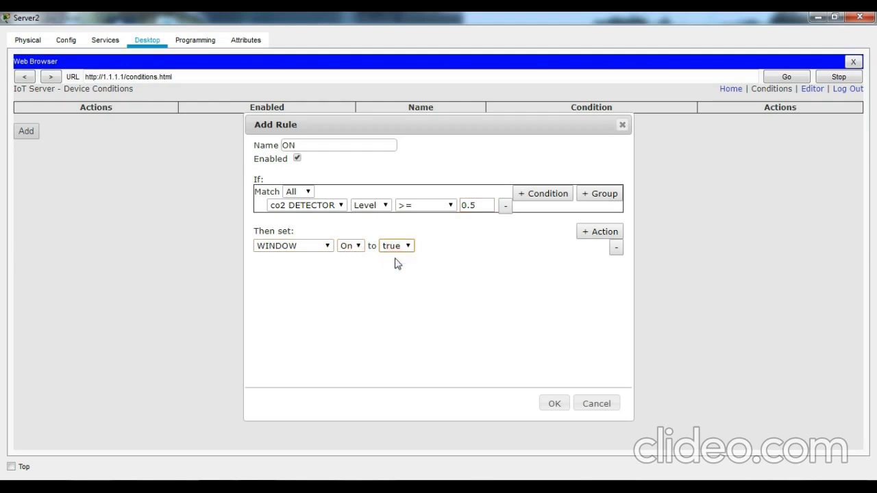
pyautogui.click(603, 232)
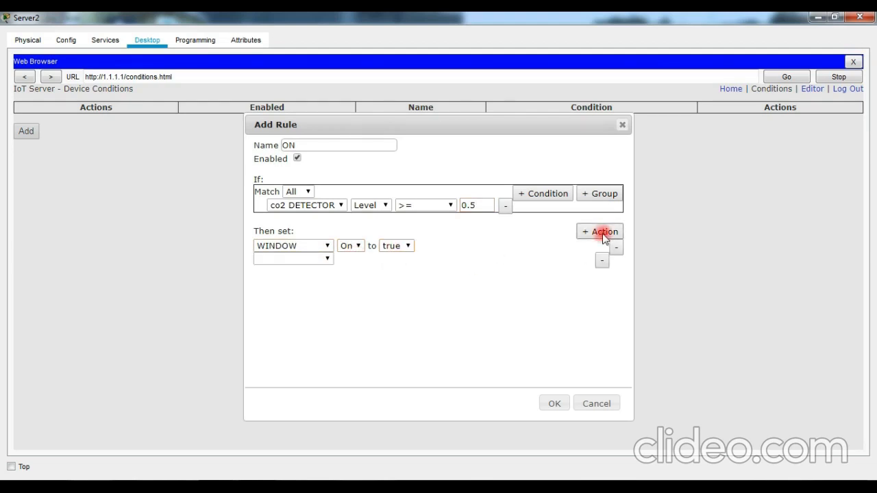
pyautogui.click(328, 258)
pyautogui.click(319, 283)
pyautogui.click(356, 258)
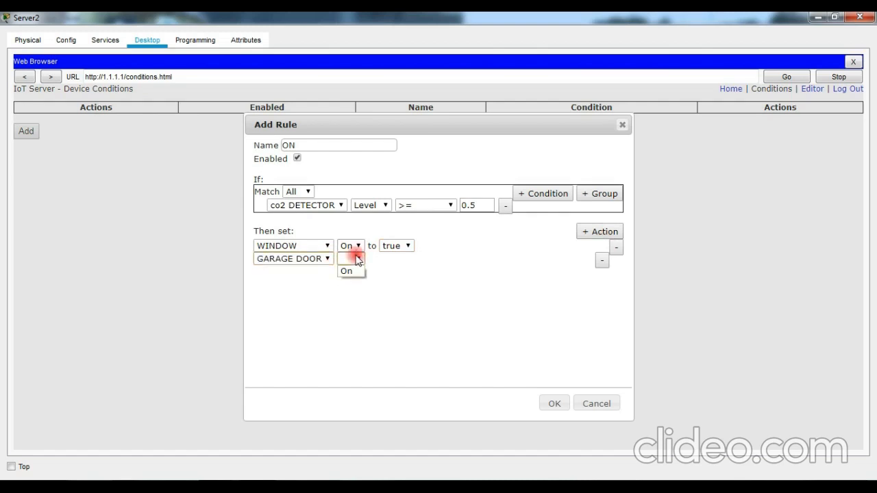
pyautogui.click(356, 272)
pyautogui.click(392, 260)
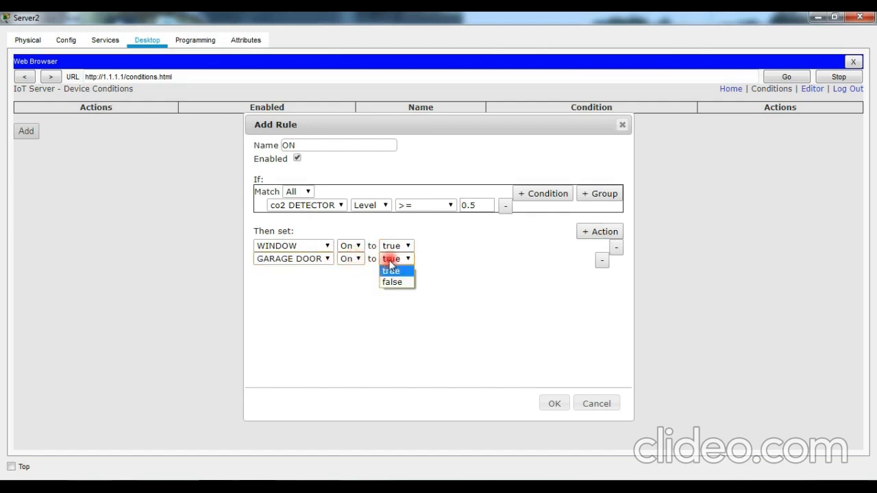
pyautogui.click(392, 271)
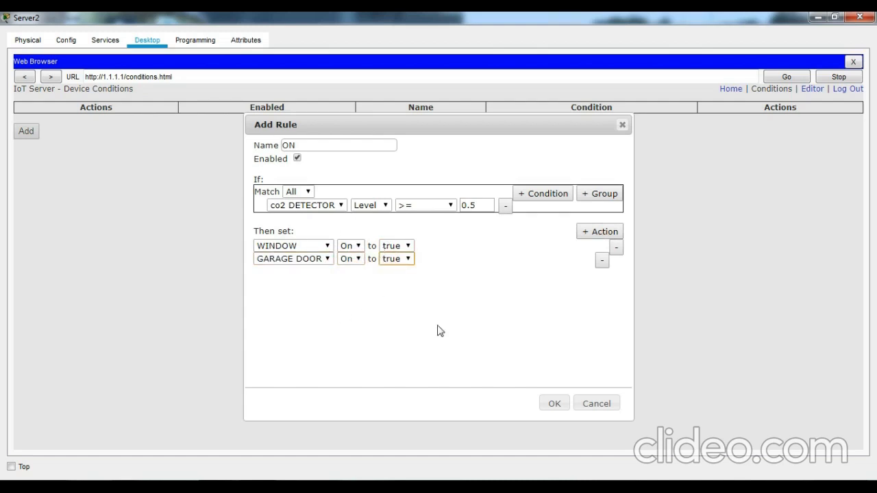
pyautogui.click(553, 406)
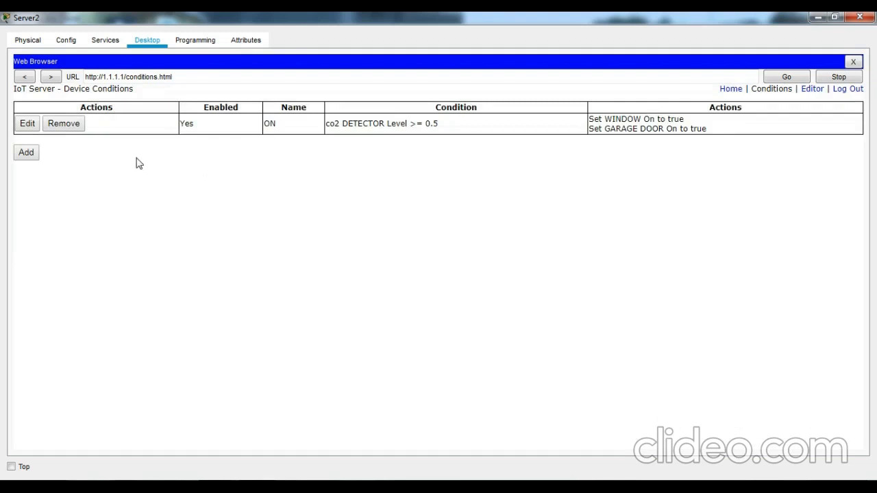
# - Start a second rule, OFF, with condition co2 DETECTOR Level < 0.5
pyautogui.click(34, 155)
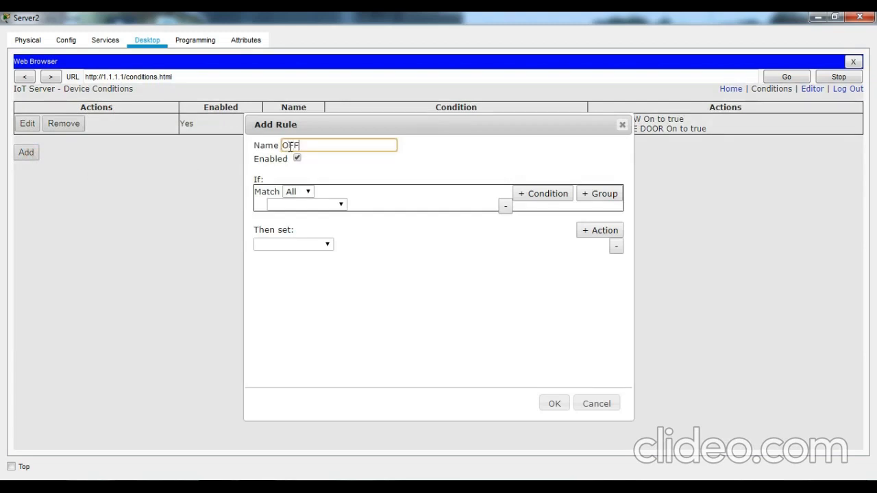
pyautogui.click(307, 206)
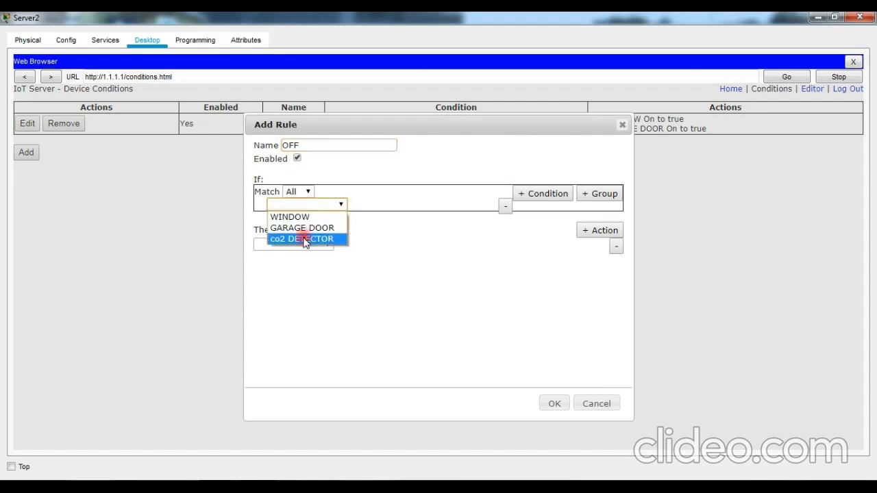
pyautogui.click(306, 241)
pyautogui.click(378, 205)
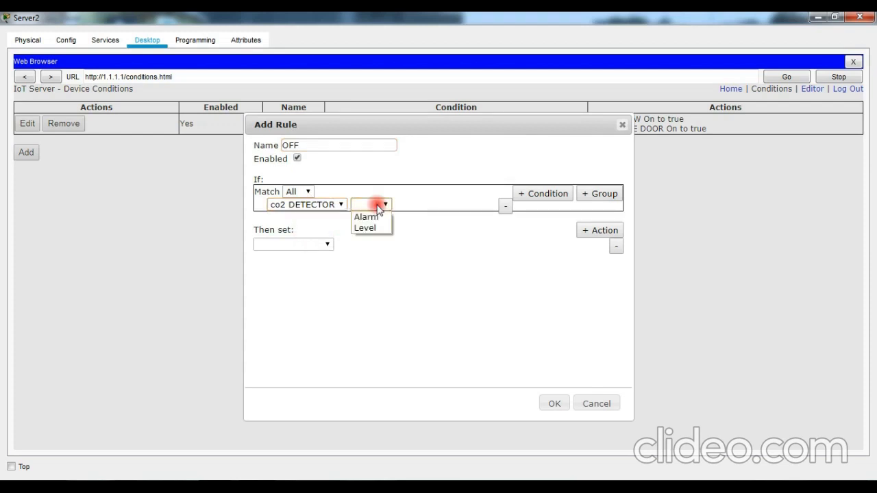
pyautogui.click(374, 228)
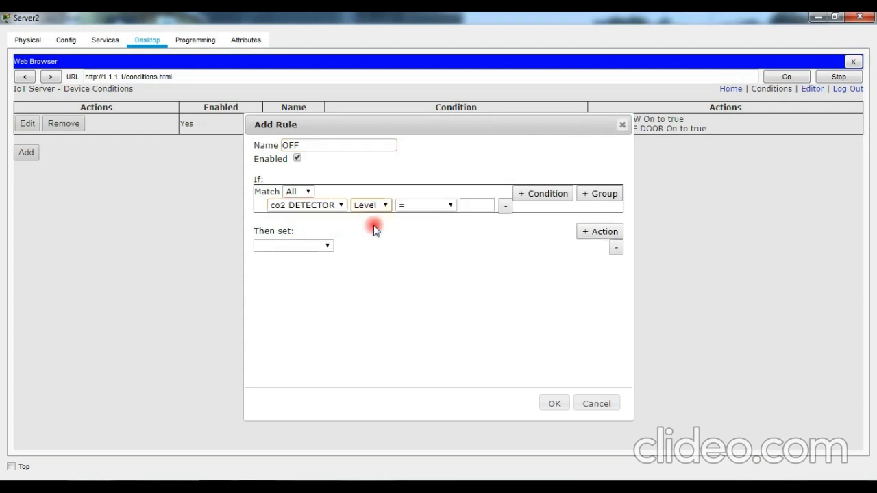
pyautogui.click(410, 205)
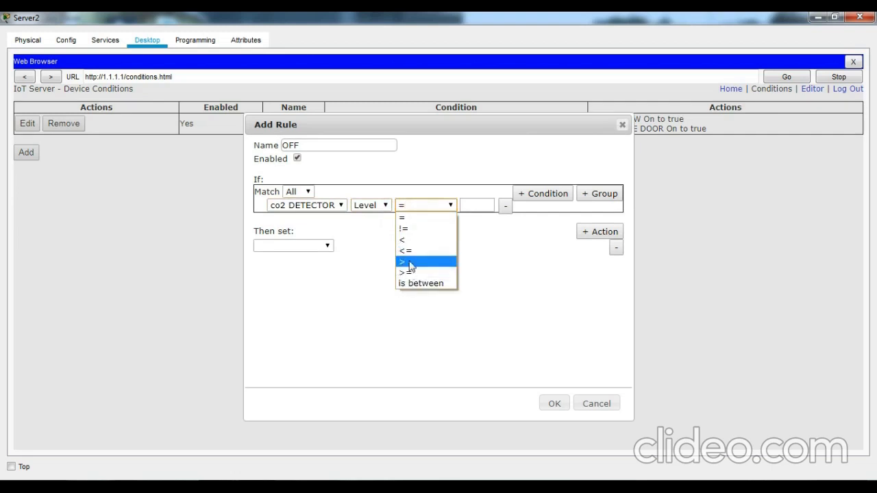
pyautogui.click(408, 240)
pyautogui.click(467, 208)
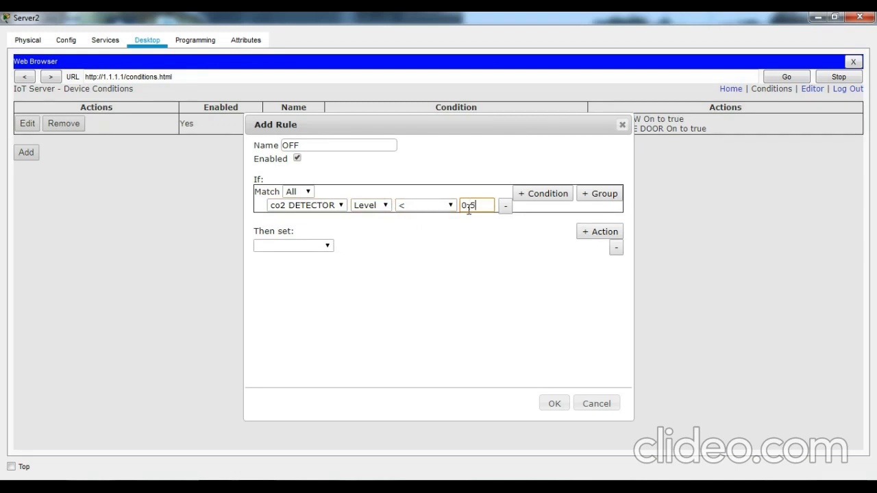
# - Make rule OFF set WINDOW On and GARAGE DOOR On to false, and save it
pyautogui.click(328, 247)
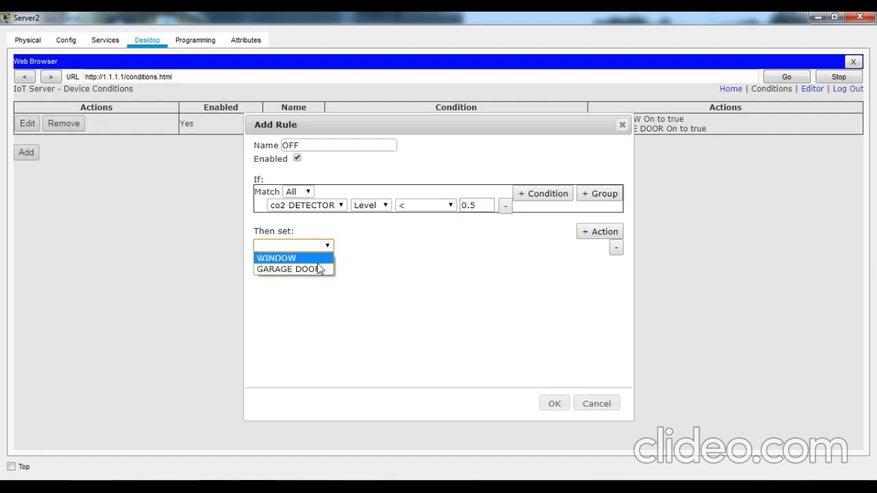
pyautogui.click(317, 261)
pyautogui.click(347, 251)
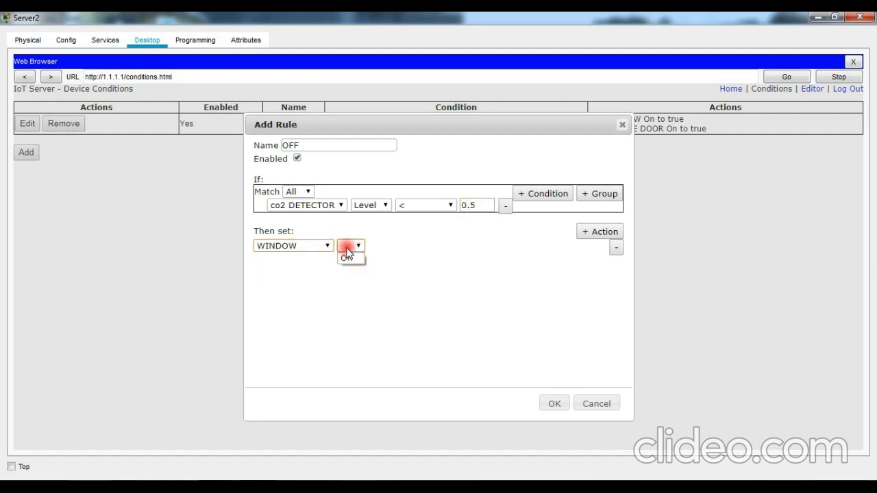
pyautogui.click(346, 258)
pyautogui.click(385, 252)
pyautogui.click(387, 271)
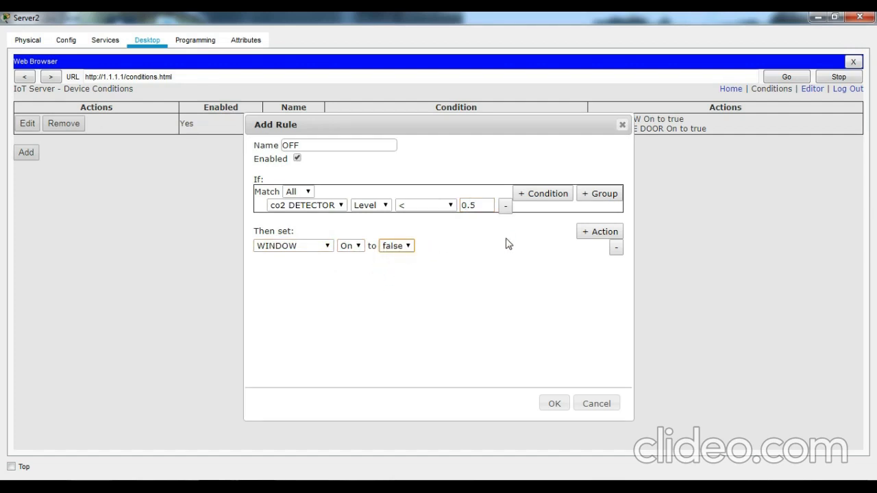
pyautogui.click(597, 232)
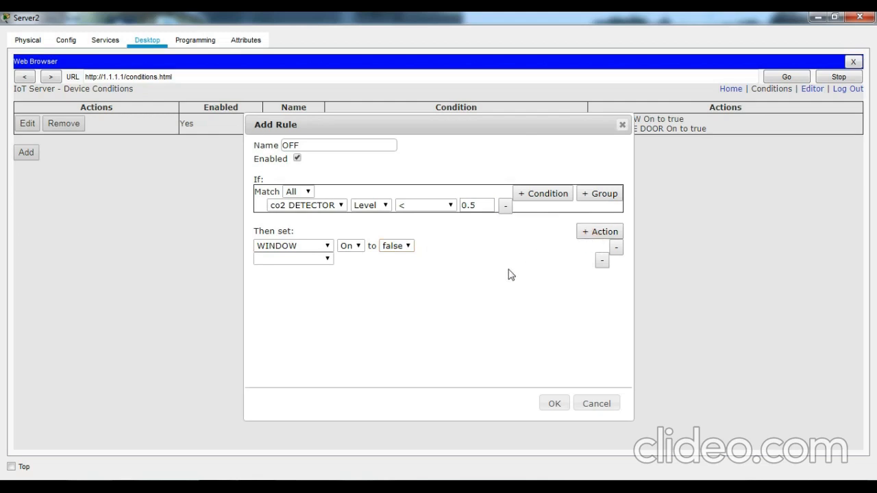
pyautogui.click(307, 258)
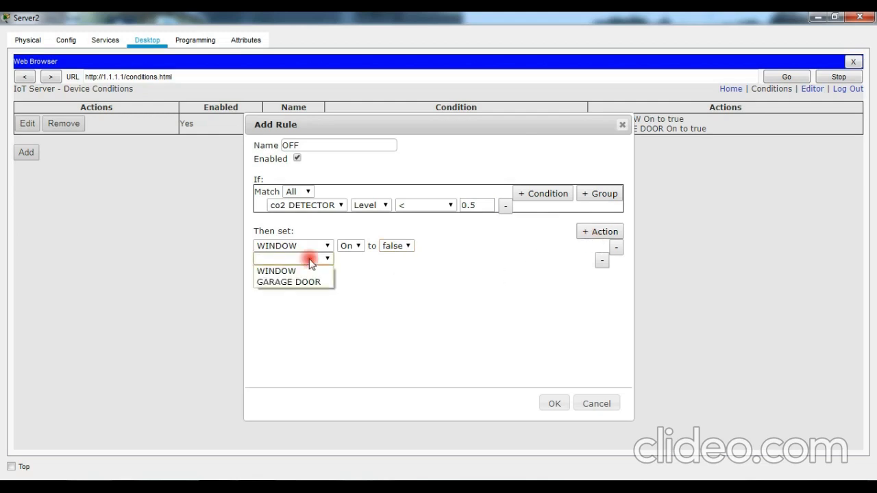
pyautogui.click(288, 282)
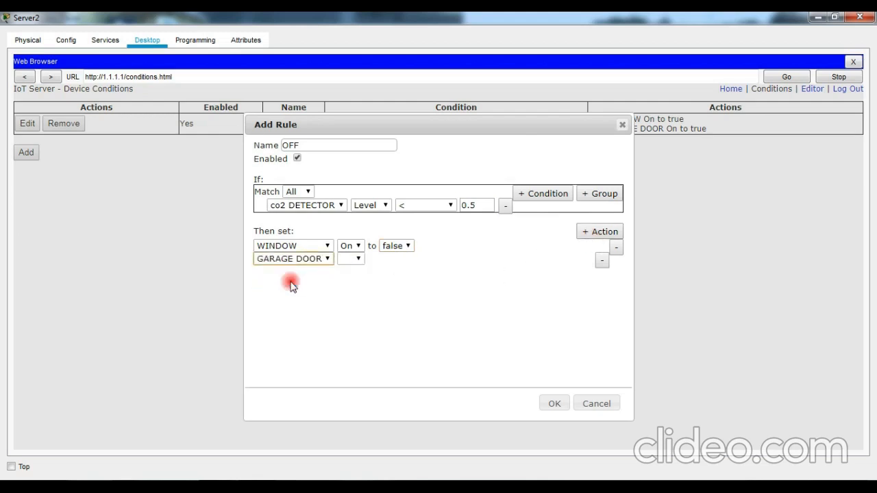
pyautogui.click(349, 259)
pyautogui.click(346, 271)
pyautogui.click(391, 259)
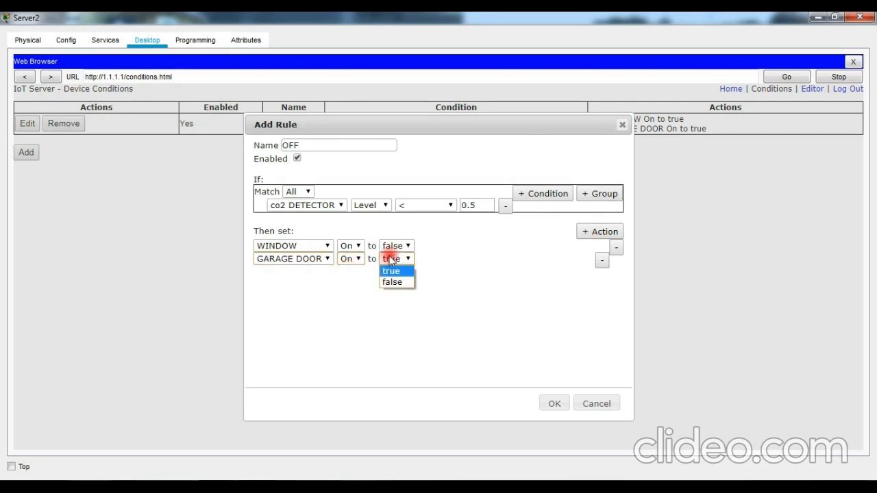
pyautogui.click(392, 283)
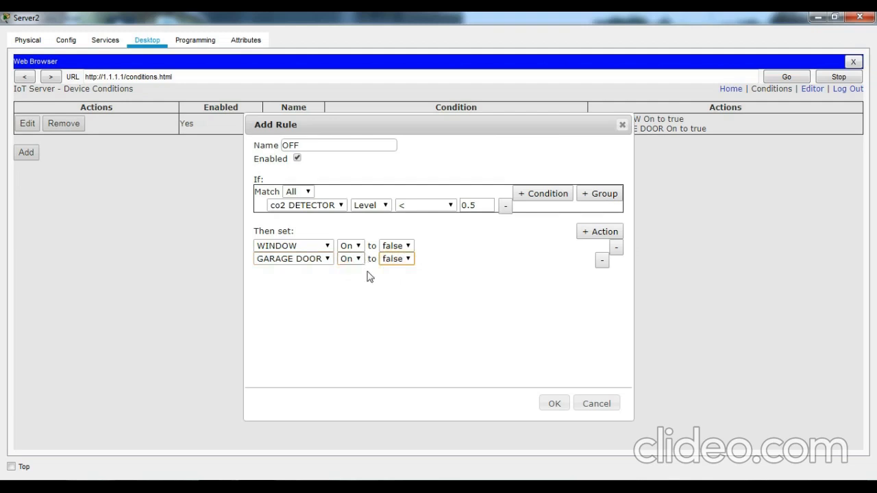
pyautogui.click(549, 404)
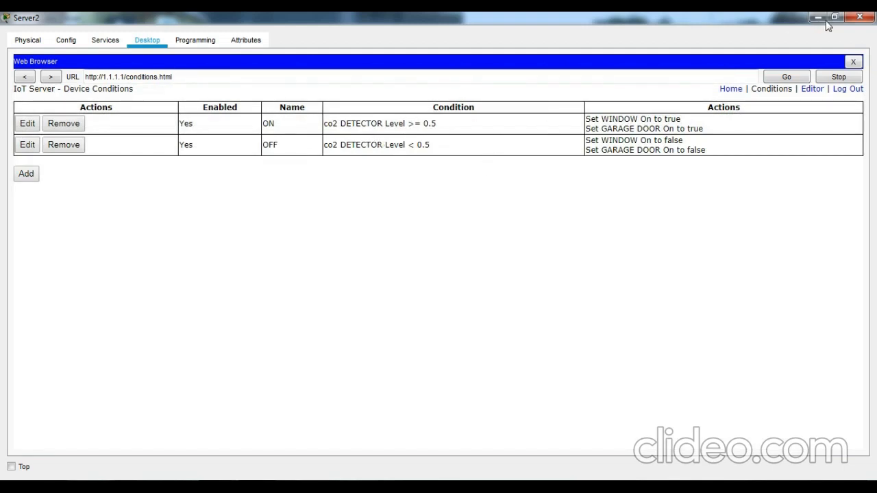
# - Check the device list: WINDOW and GARAGE DOOR off, co2 DETECTOR level 0.036, then return to the topology
pyautogui.click(834, 17)
pyautogui.moveTo(482, 80); pyautogui.dragTo(683, 59)
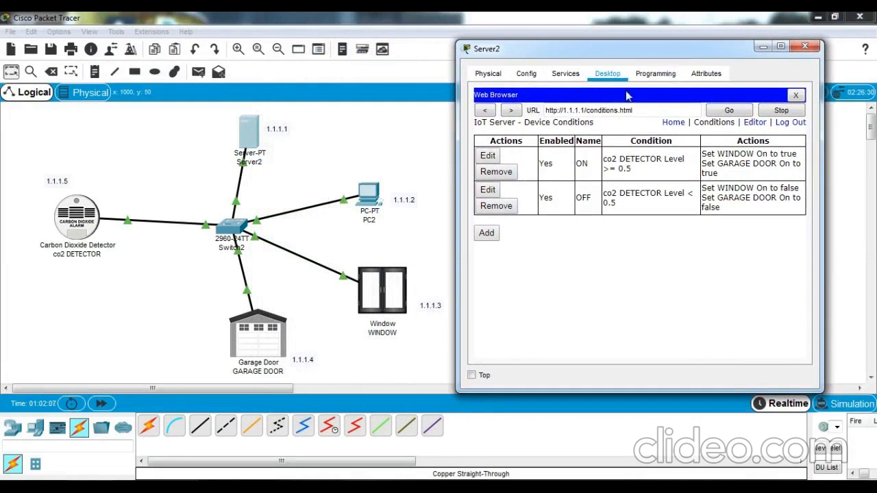
pyautogui.click(673, 128)
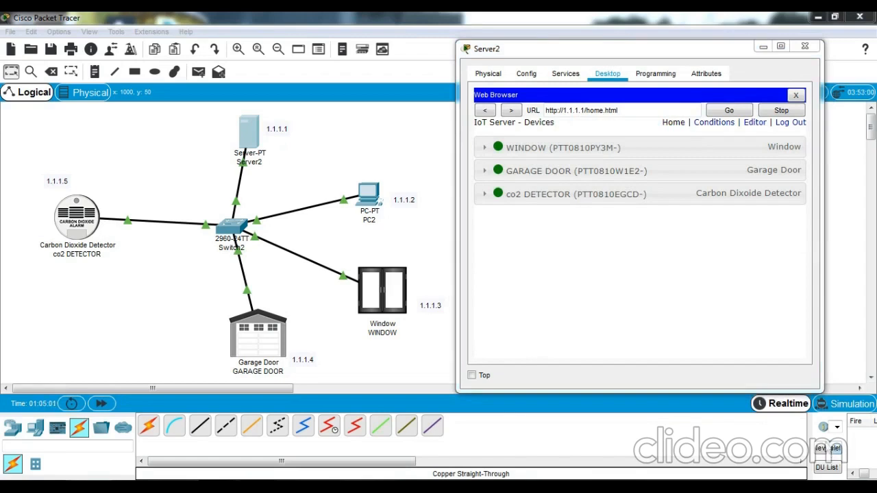
pyautogui.click(485, 147)
pyautogui.click(485, 206)
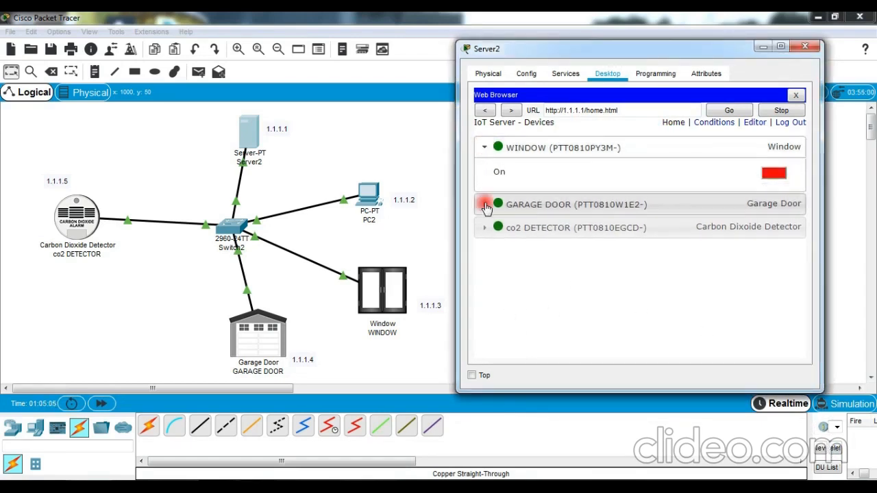
pyautogui.click(484, 263)
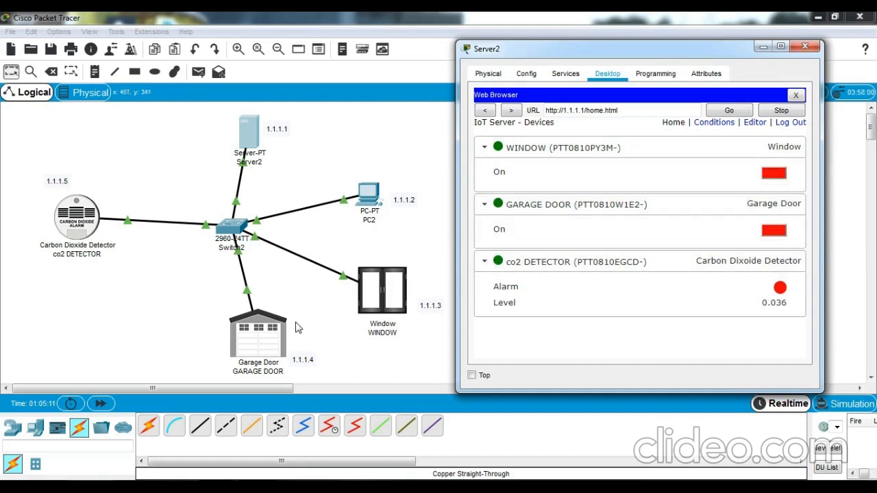
pyautogui.click(41, 428)
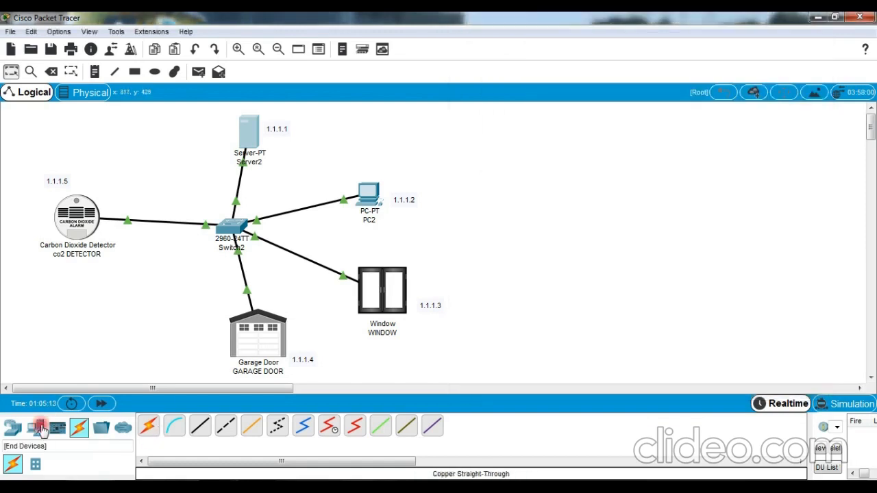
# - From End Devices > Home, drag three Old Cars (IoT9, IoT10, IoT11) below the co2 DETECTOR
pyautogui.click(41, 429)
pyautogui.click(38, 465)
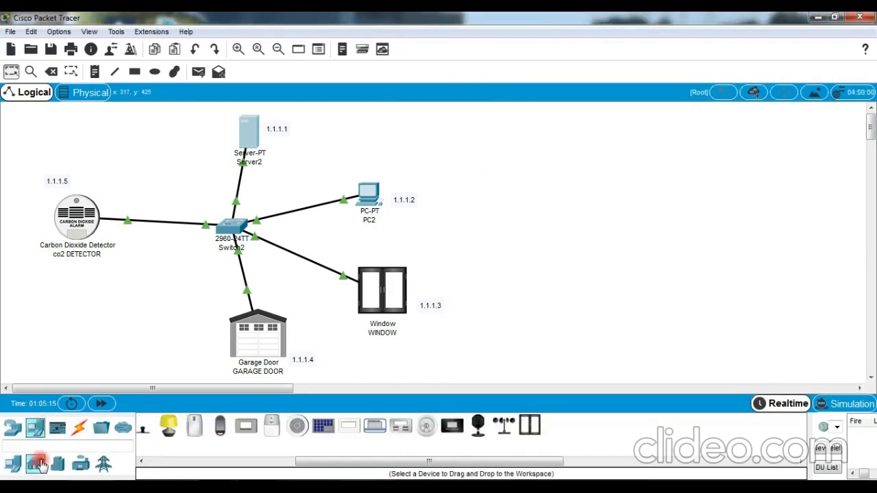
pyautogui.click(162, 463)
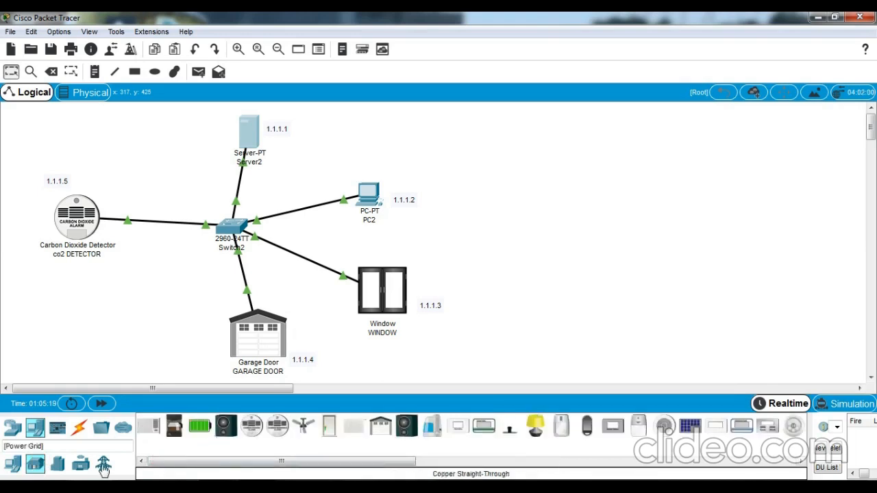
pyautogui.click(59, 463)
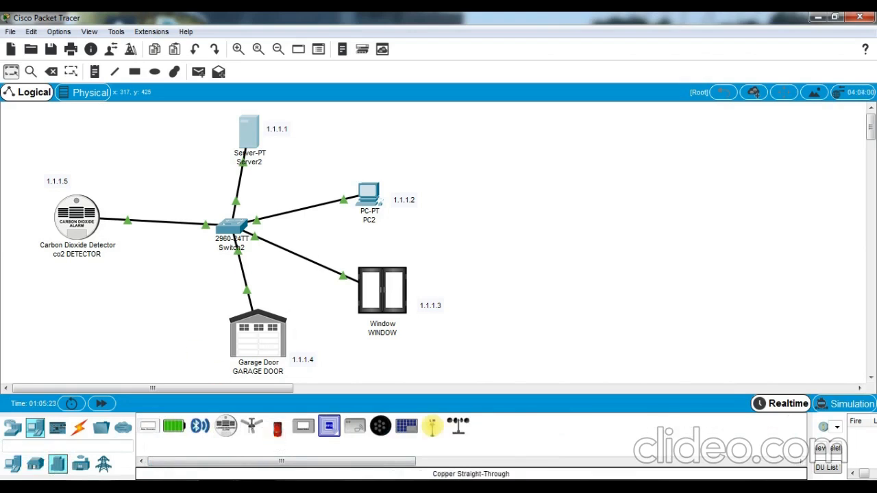
pyautogui.moveTo(277, 428); pyautogui.dragTo(149, 274)
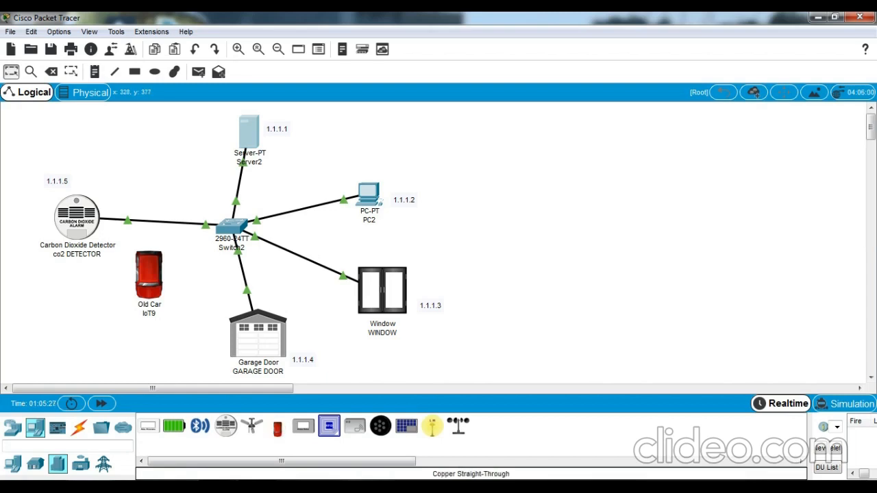
pyautogui.moveTo(278, 428); pyautogui.dragTo(104, 289)
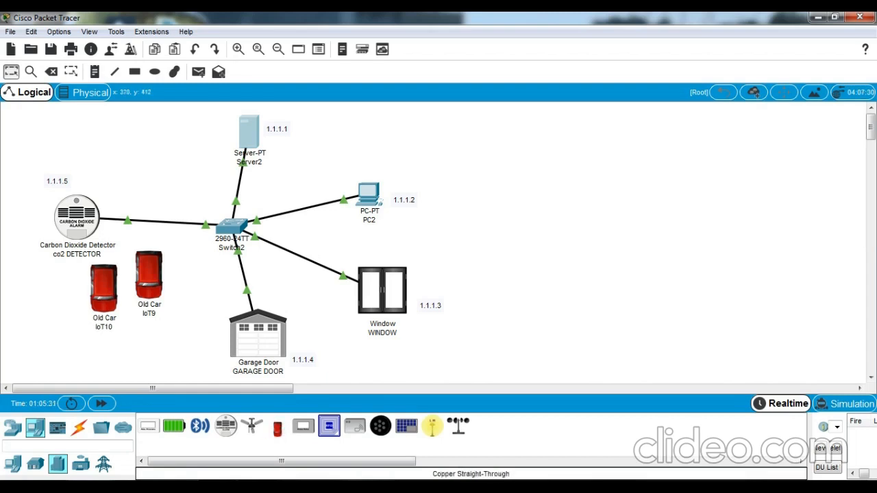
pyautogui.moveTo(277, 428); pyautogui.dragTo(48, 305)
pyautogui.keyDown('alt'); pyautogui.click(50, 288); pyautogui.keyUp('alt')
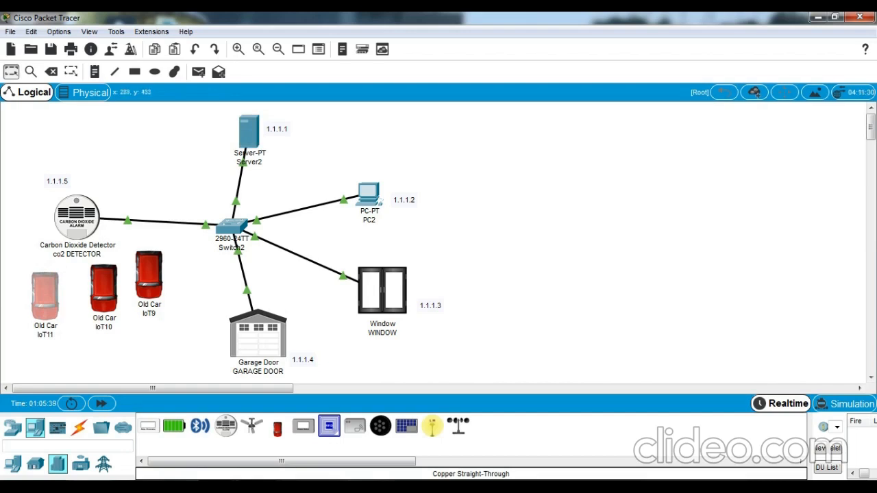
# - Start the Old Cars IoT9, IoT10 and IoT11 running
pyautogui.click(290, 421)
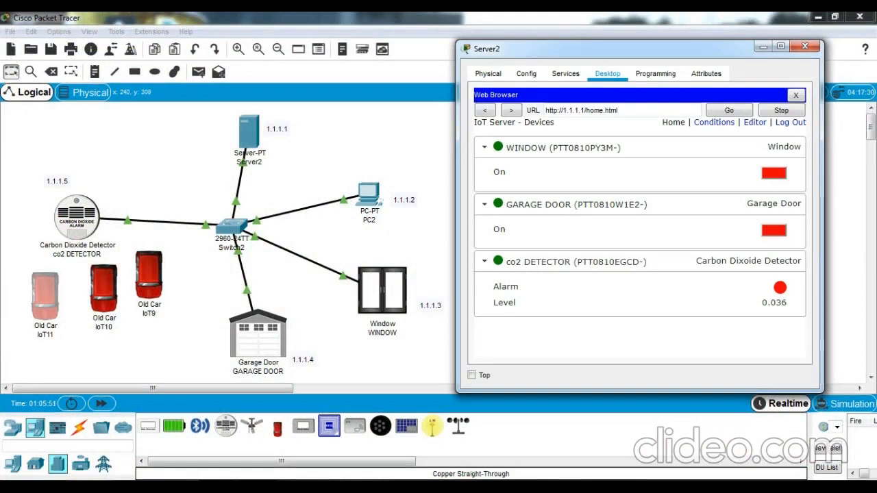
pyautogui.keyDown('alt'); pyautogui.click(152, 287); pyautogui.keyUp('alt')
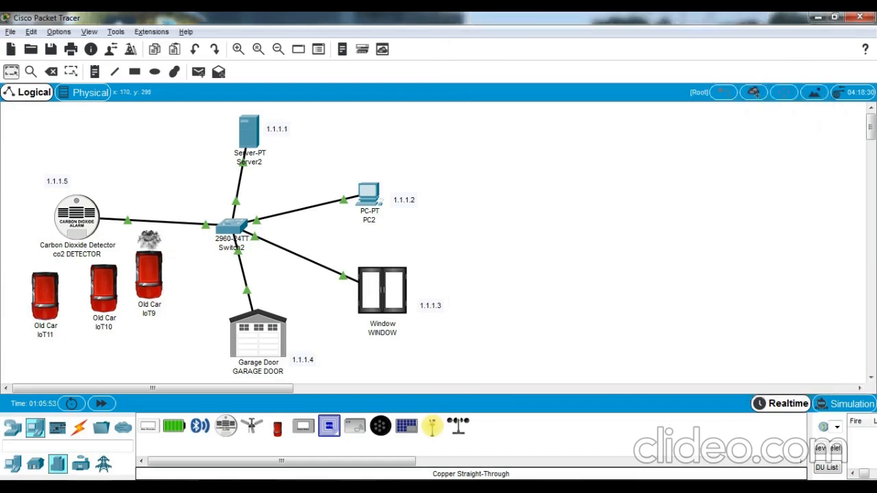
pyautogui.keyDown('alt'); pyautogui.click(113, 289); pyautogui.keyUp('alt')
pyautogui.keyDown('alt'); pyautogui.click(54, 299); pyautogui.keyUp('alt')
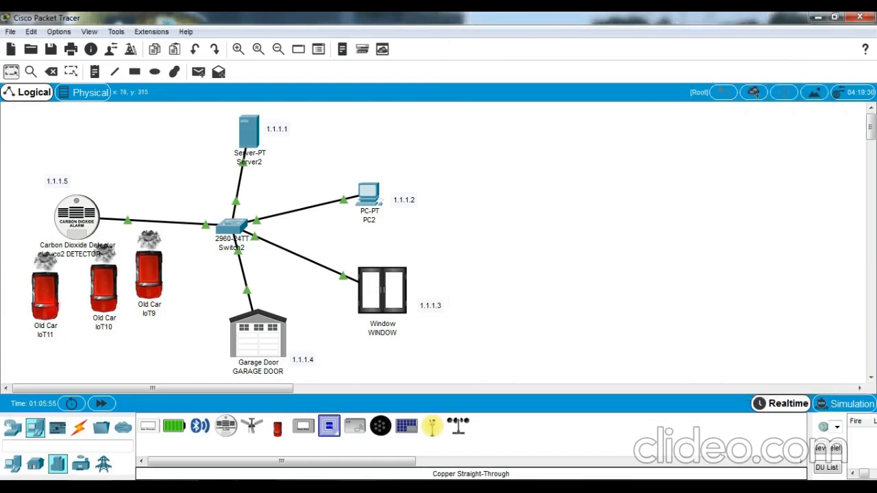
# - Add a fourth Old Car, IoT12, below IoT9 and watch the CO2 level rise on Server2's page
pyautogui.click(218, 488)
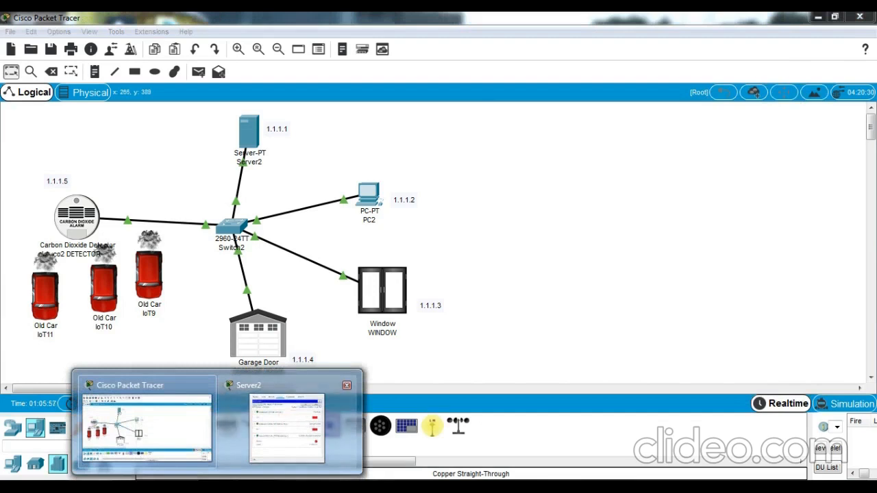
pyautogui.click(287, 417)
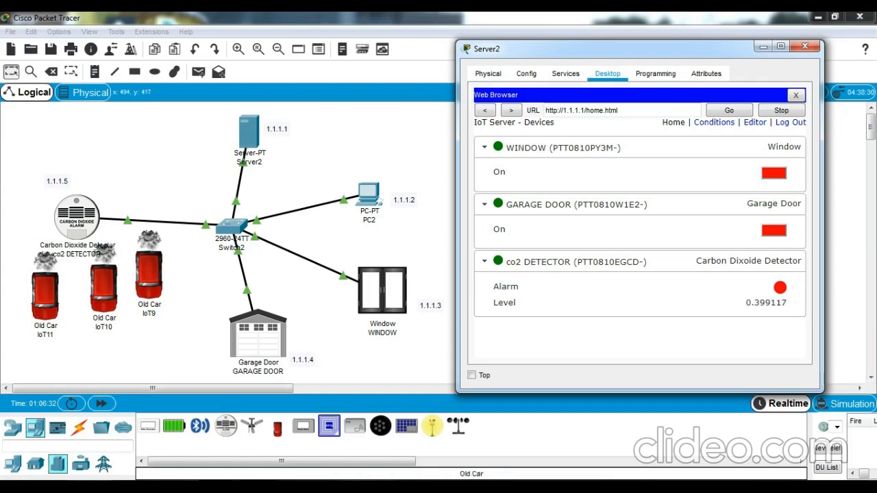
pyautogui.click(277, 429)
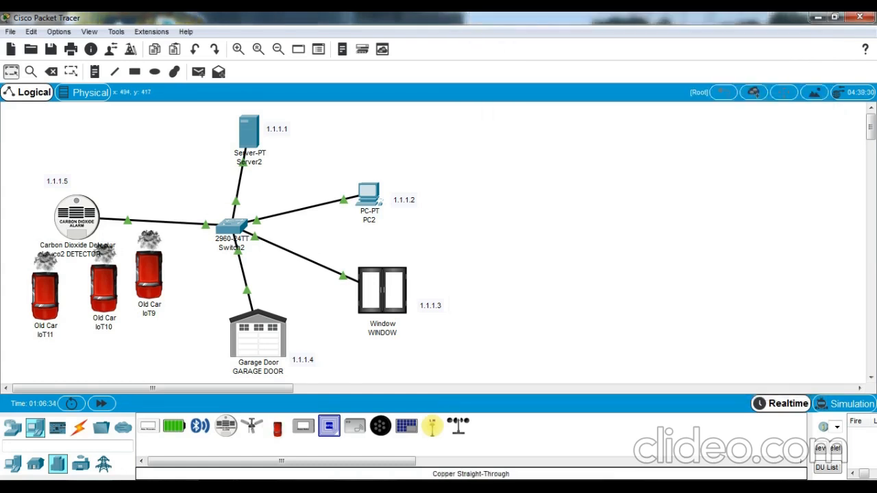
pyautogui.click(159, 336)
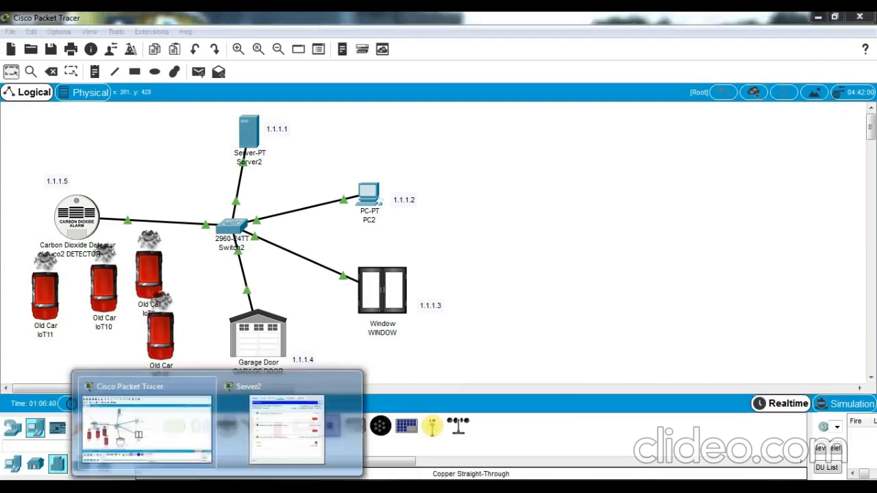
pyautogui.click(262, 440)
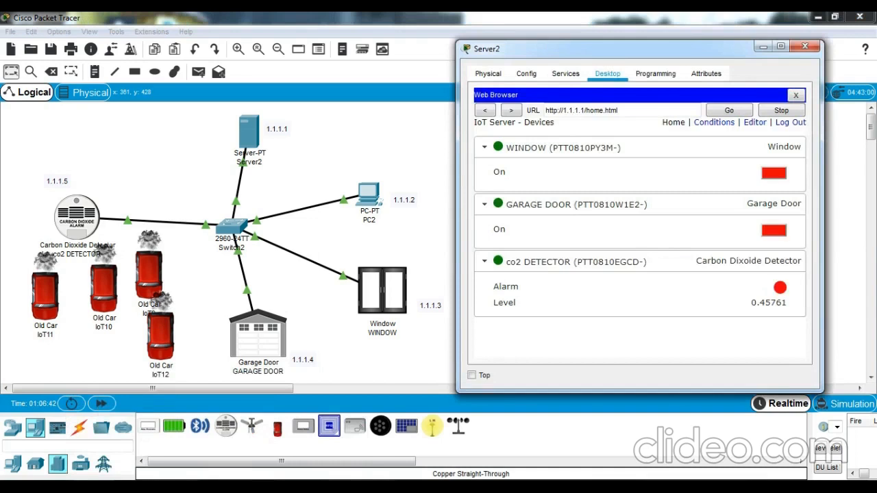